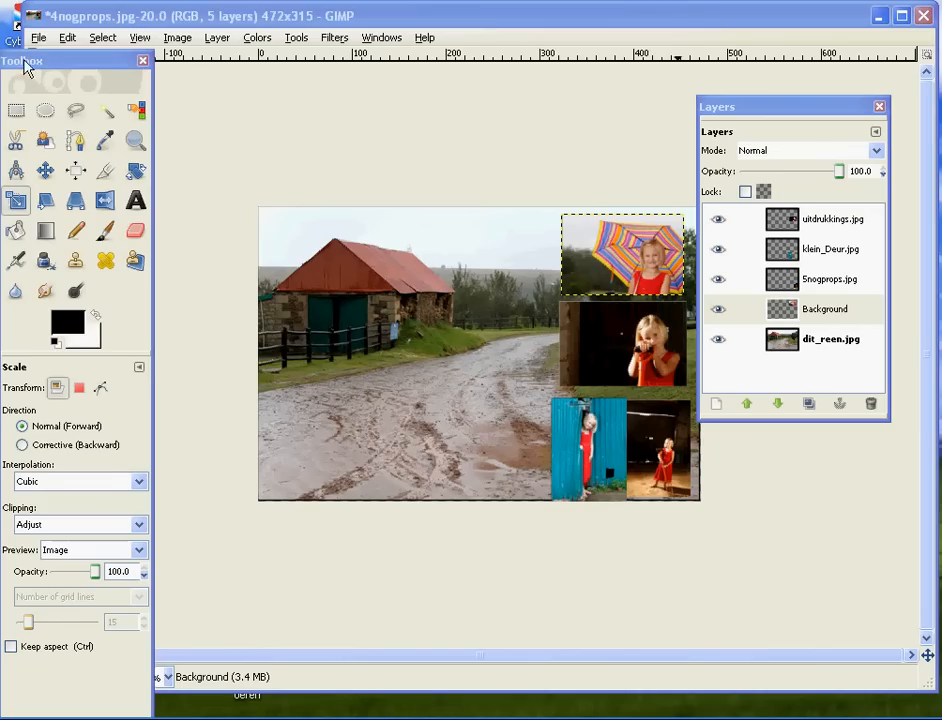
left_click(38, 37)
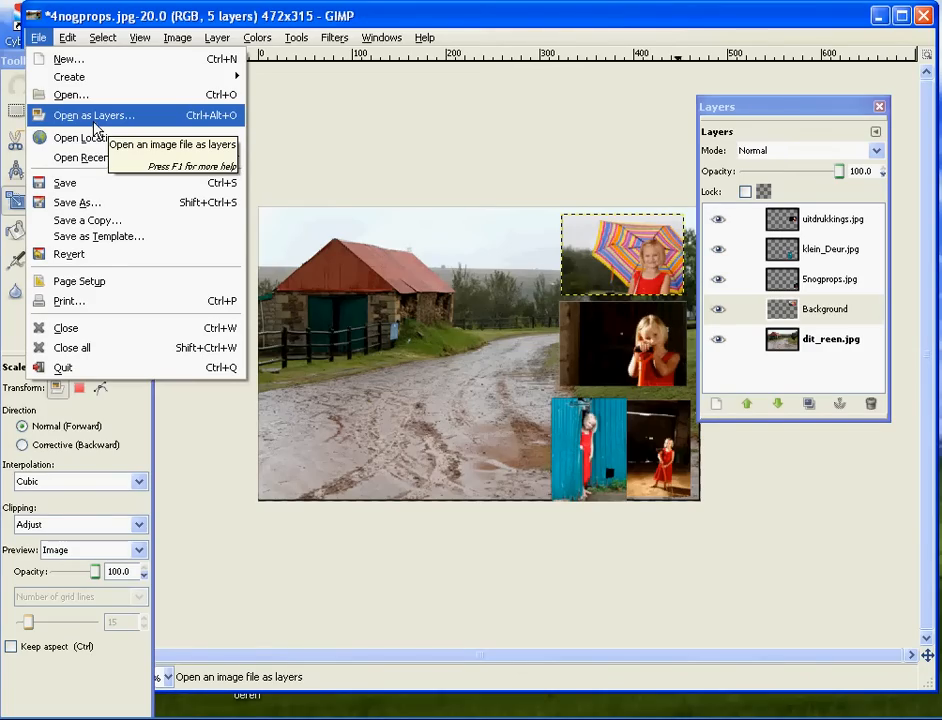
left_click(778, 116)
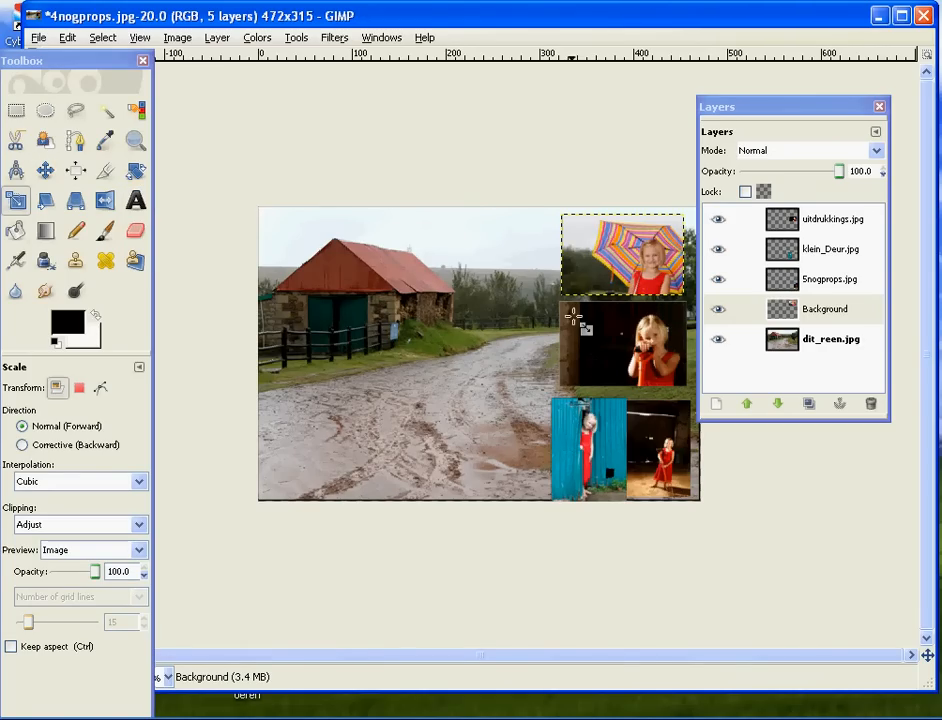
Check the pixel size of the umbrella photo on the Background layer with the Scale tool, without changing it.
left_click(814, 314)
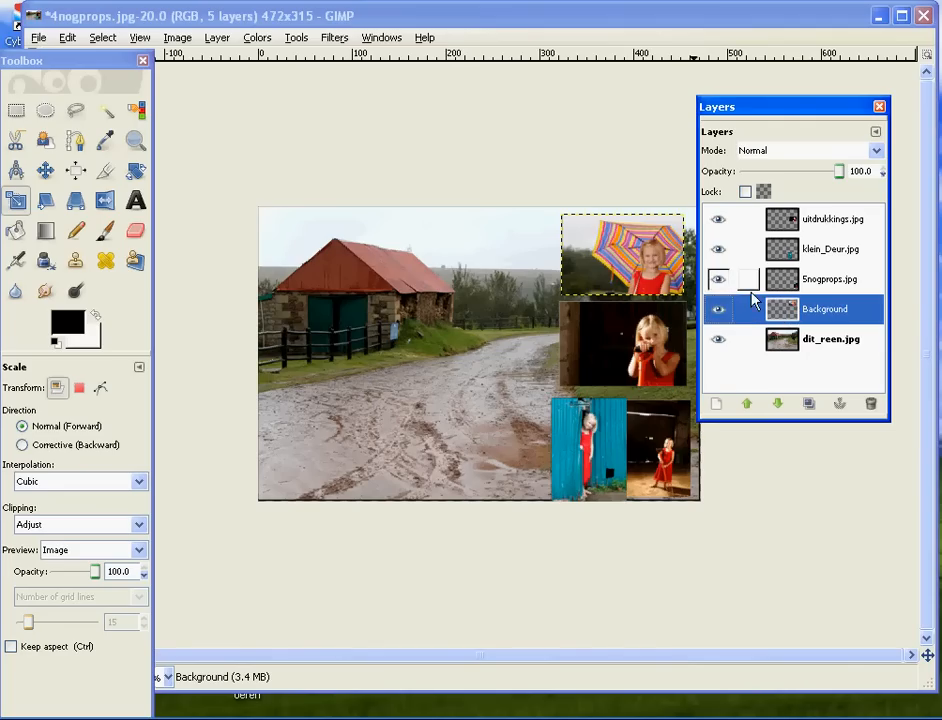
left_click(592, 240)
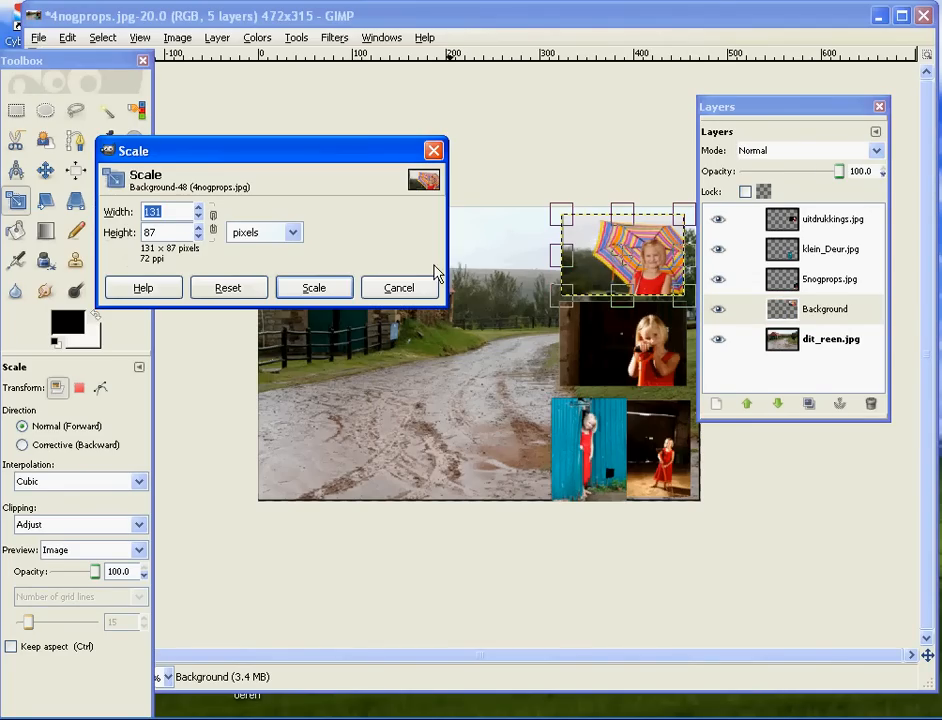
left_click(398, 289)
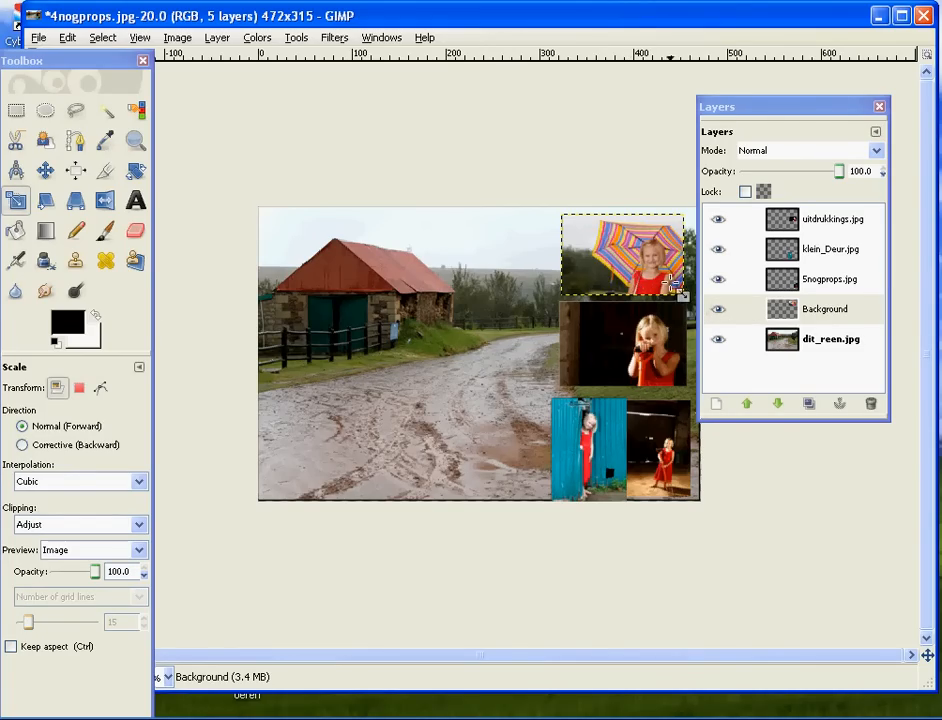
left_click(640, 272)
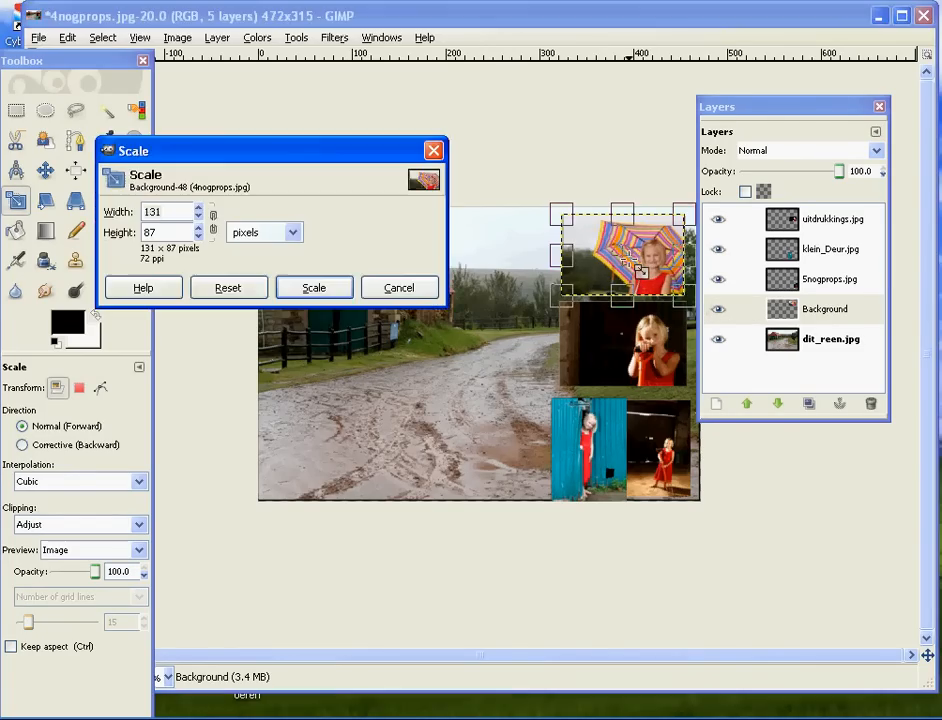
left_click(397, 289)
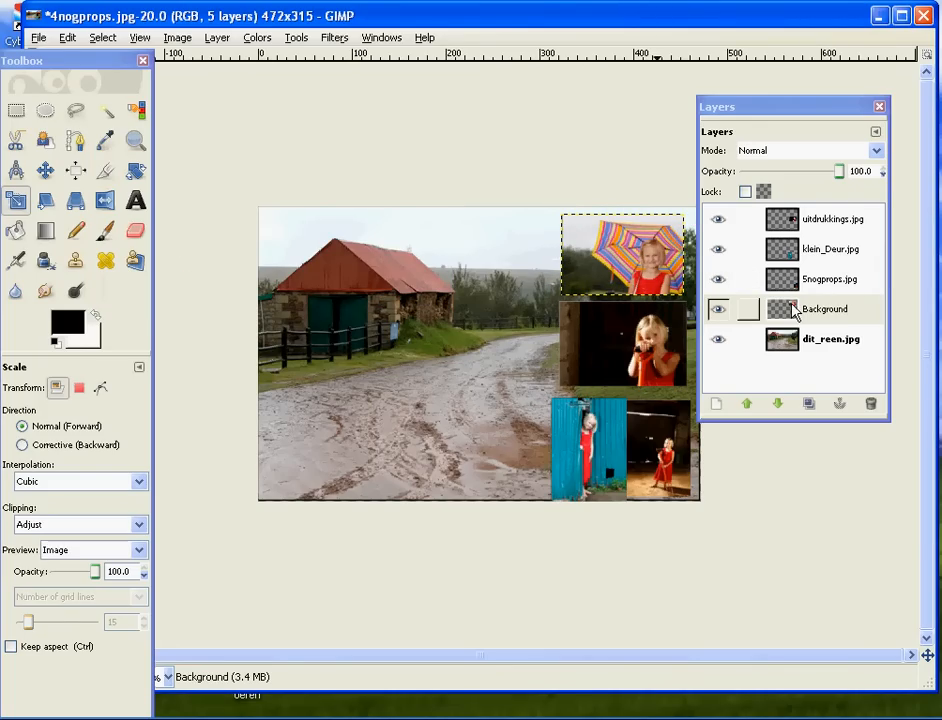
Scale the uitdrukkings.jpg layer to 131 × 87 pixels to match the umbrella photo.
left_click(797, 228)
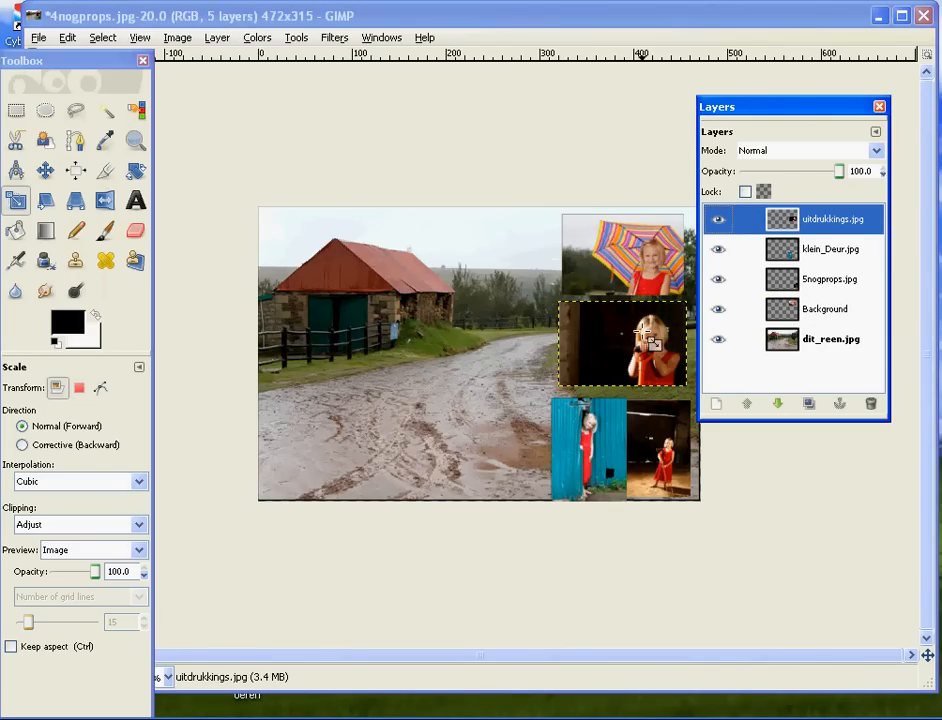
left_click(612, 325)
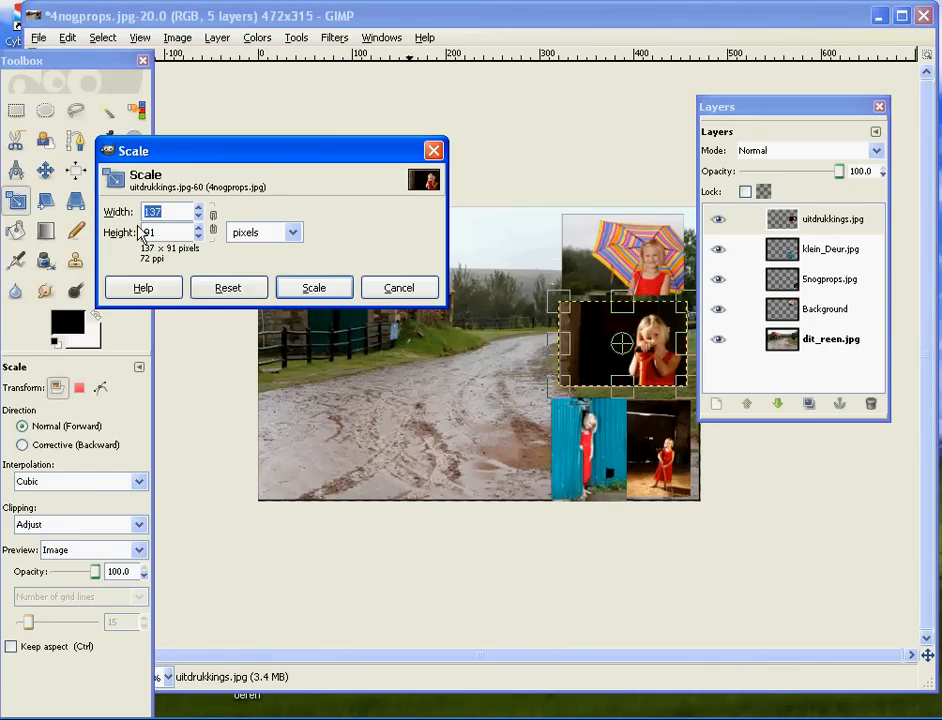
left_click(166, 213)
key("Tab")
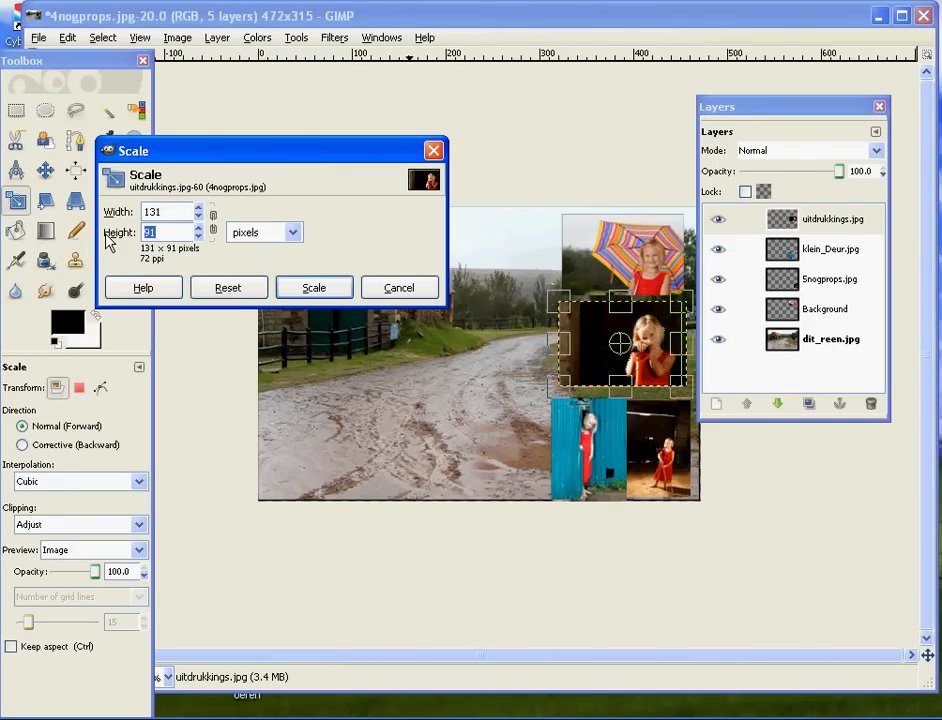
left_click(314, 287)
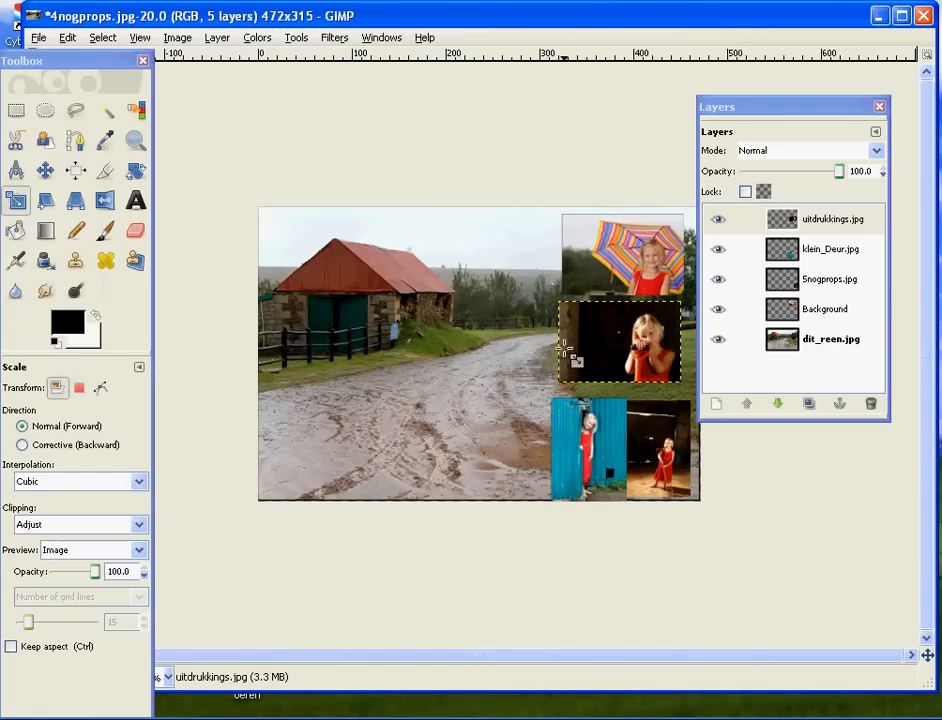
Align the uitdrukkings.jpg photo under the umbrella photo and move the klein_Deur.jpg and 5nogprops.jpg photos up close beneath it.
left_click(45, 170)
left_click_drag(606, 344, 613, 348)
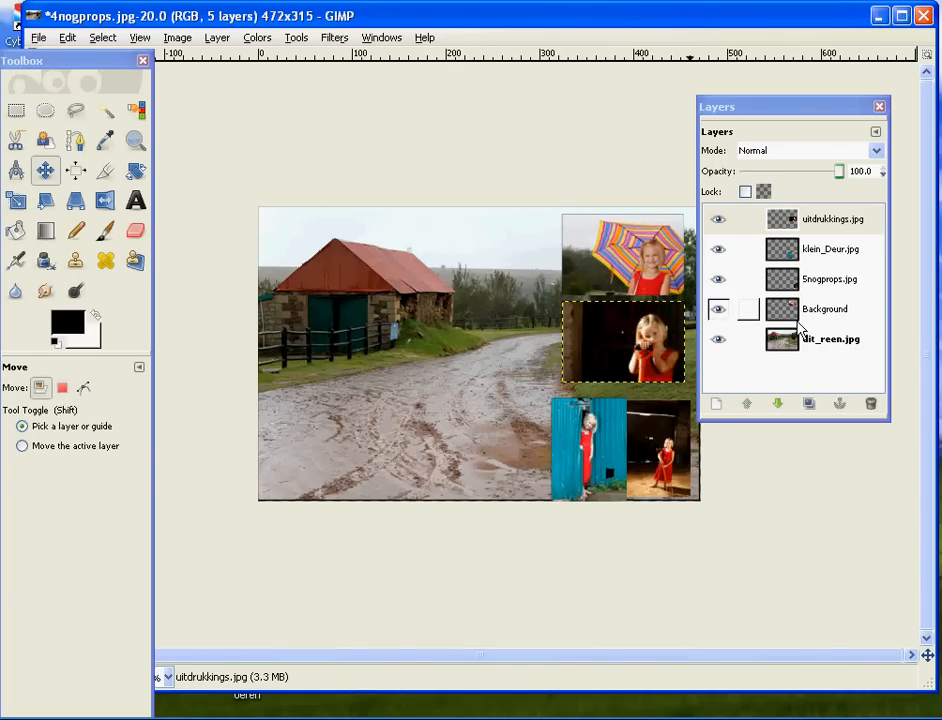
left_click(785, 246)
left_click_drag(572, 426, 567, 417)
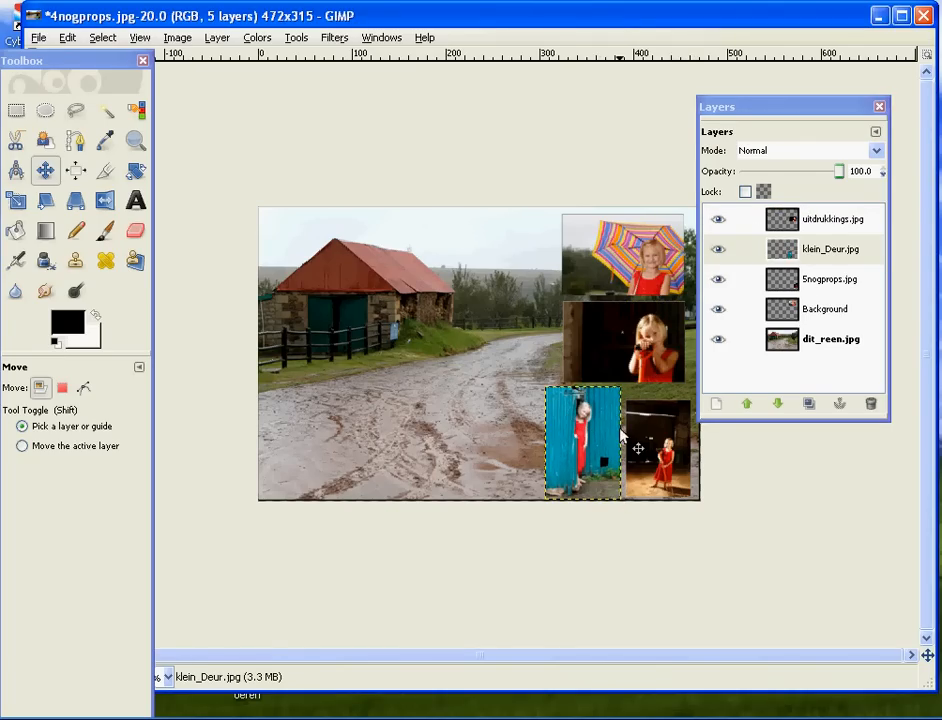
left_click(785, 279)
left_click_drag(655, 441, 654, 428)
Check the pixel size of the 5nogprops.jpg layer with the Scale tool, without changing it.
left_click(822, 287)
left_click(782, 250)
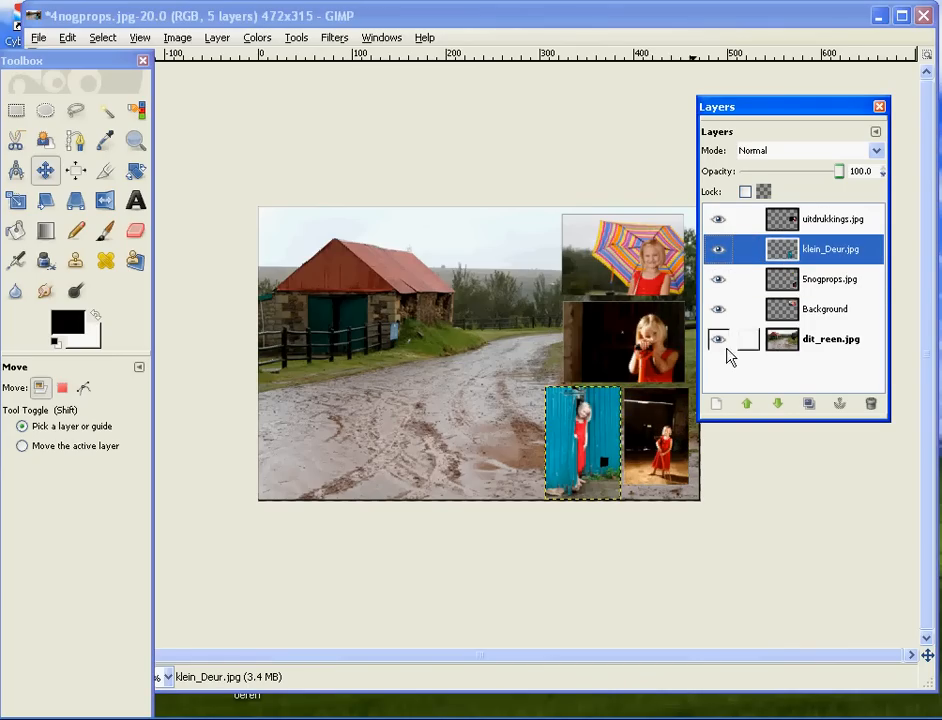
left_click(786, 280)
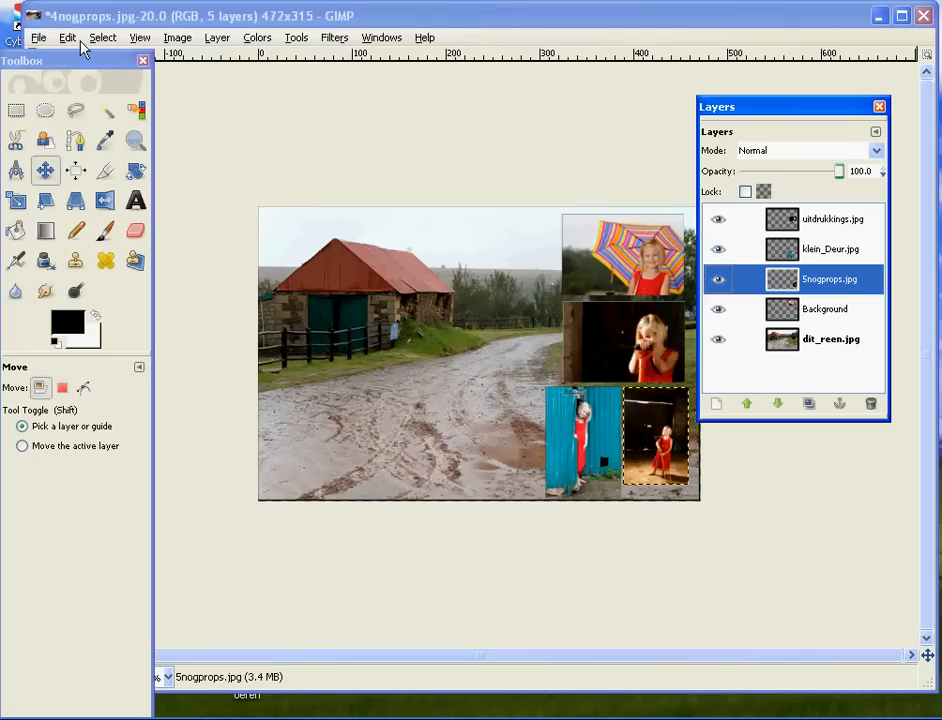
left_click(16, 201)
left_click(478, 320)
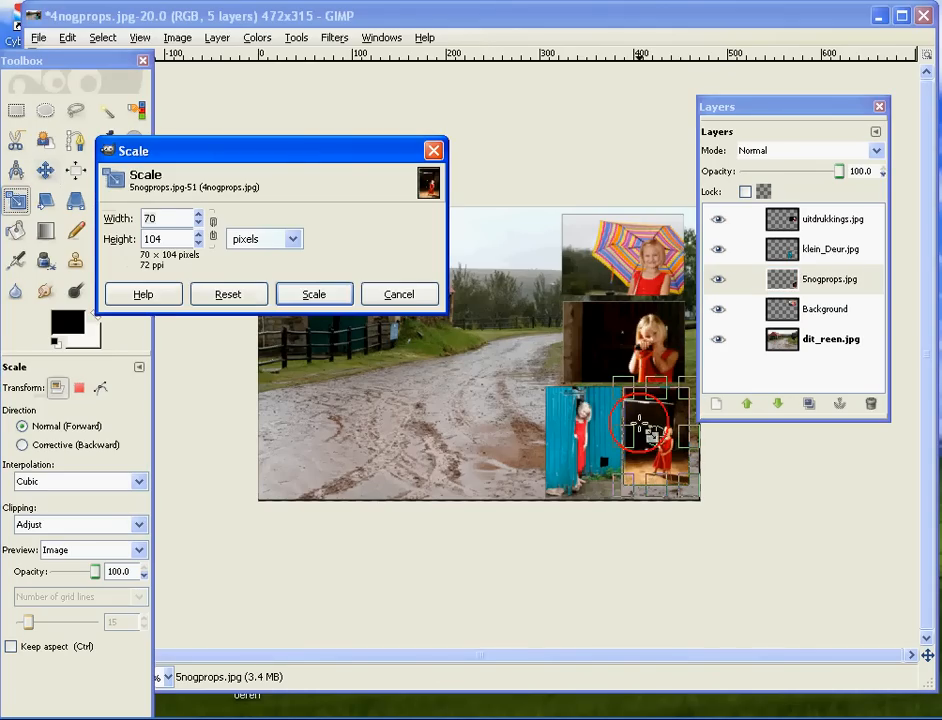
left_click(394, 300)
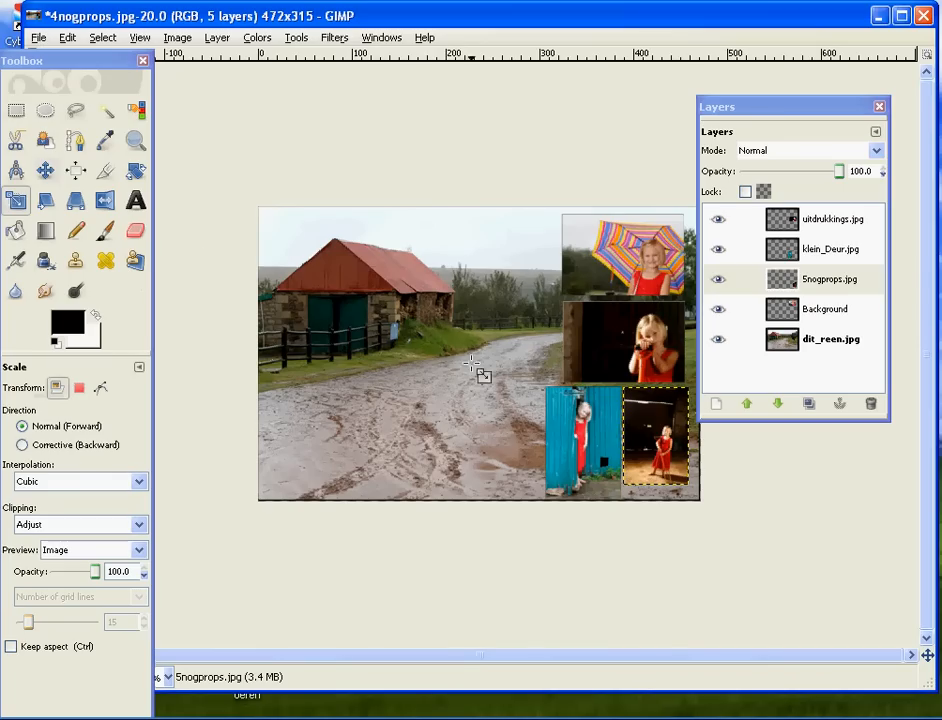
Scale the klein_Deur.jpg layer to 70 × 104 pixels and place it directly beside the 5nogprops.jpg photo.
left_click(728, 249)
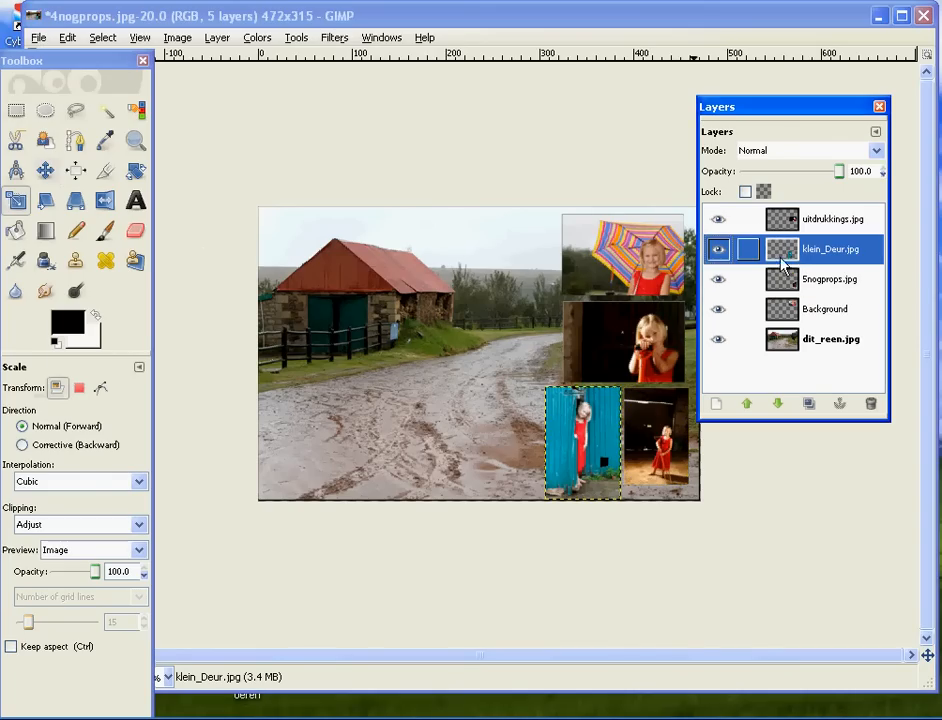
left_click(563, 428)
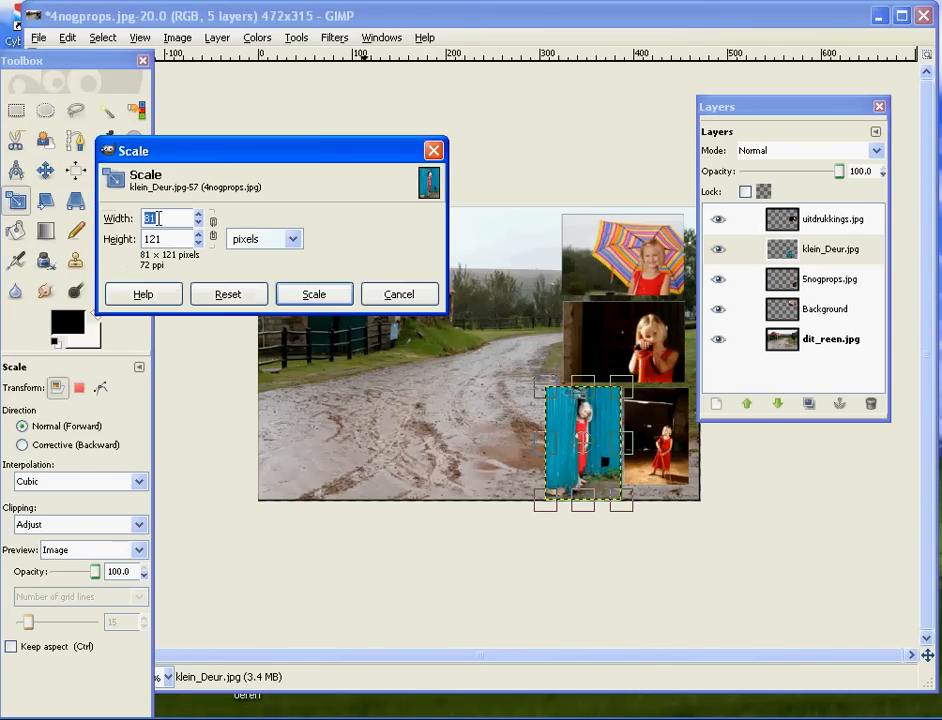
key("Tab")
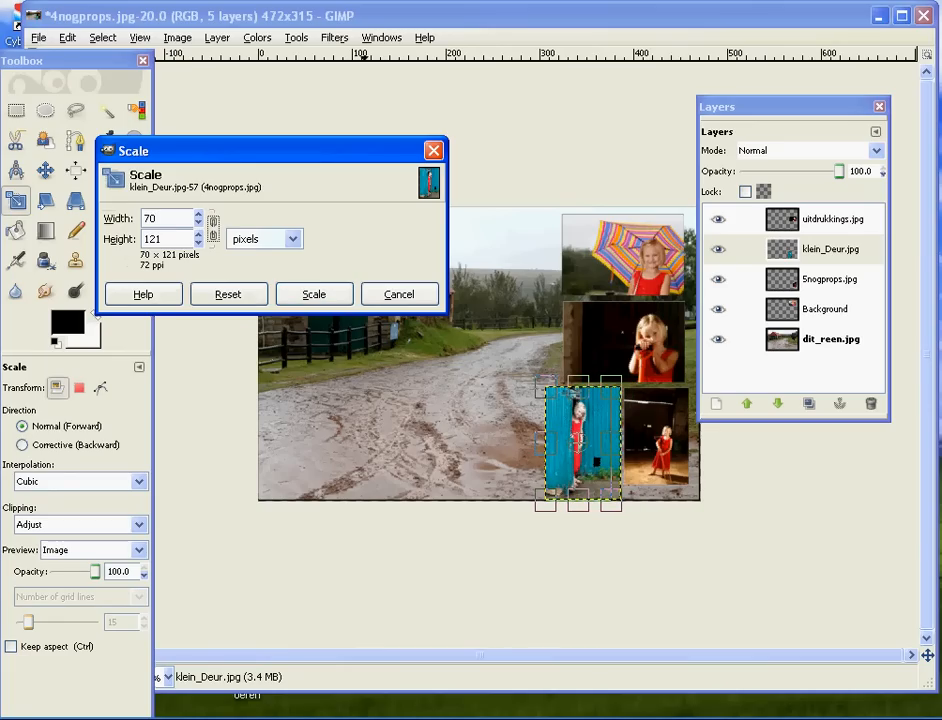
key("Tab")
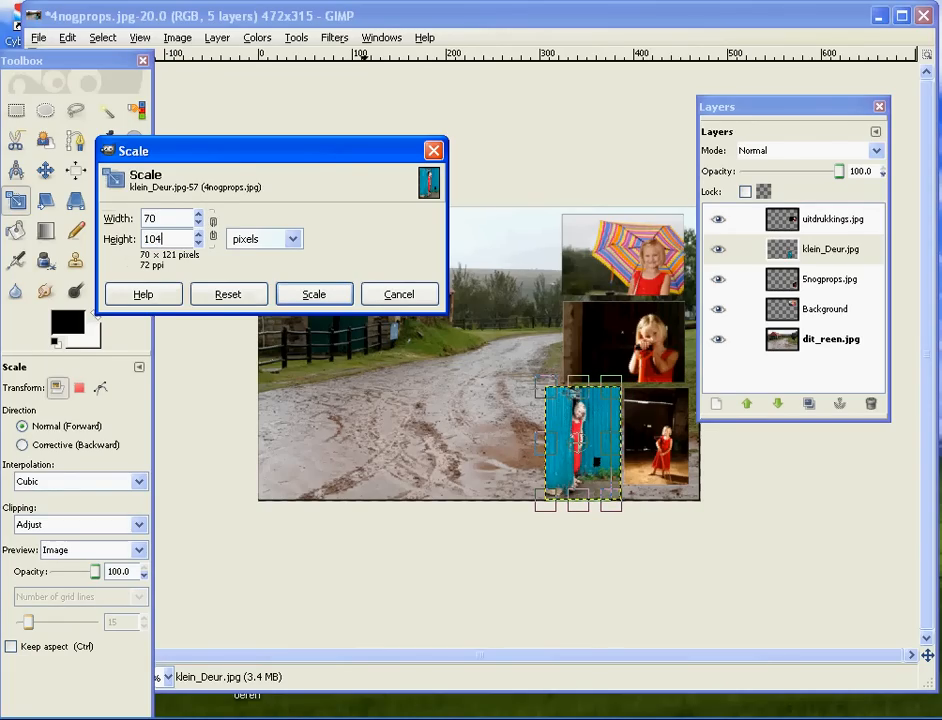
type("104")
left_click(312, 293)
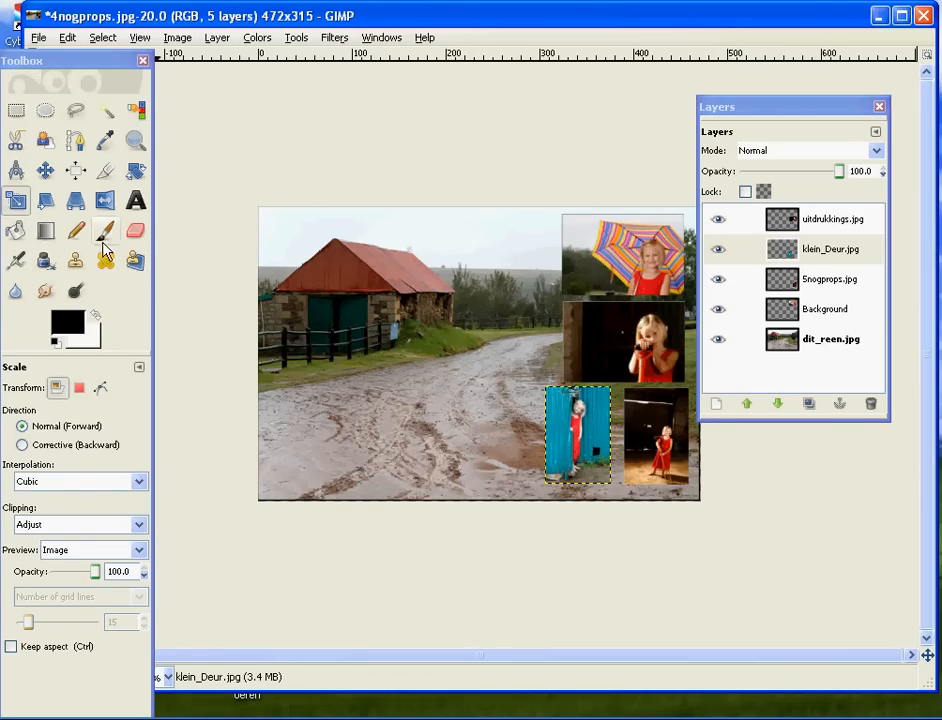
left_click(45, 168)
left_click_drag(556, 407, 605, 412)
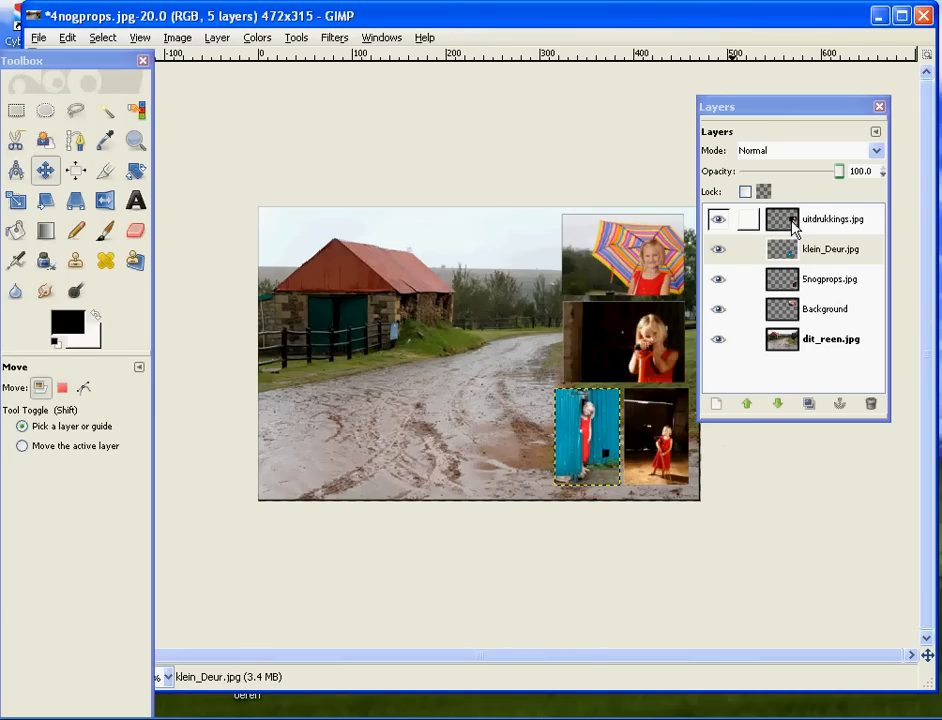
Turn the Background layer's alpha channel into a selection around the umbrella photo.
left_click(794, 311)
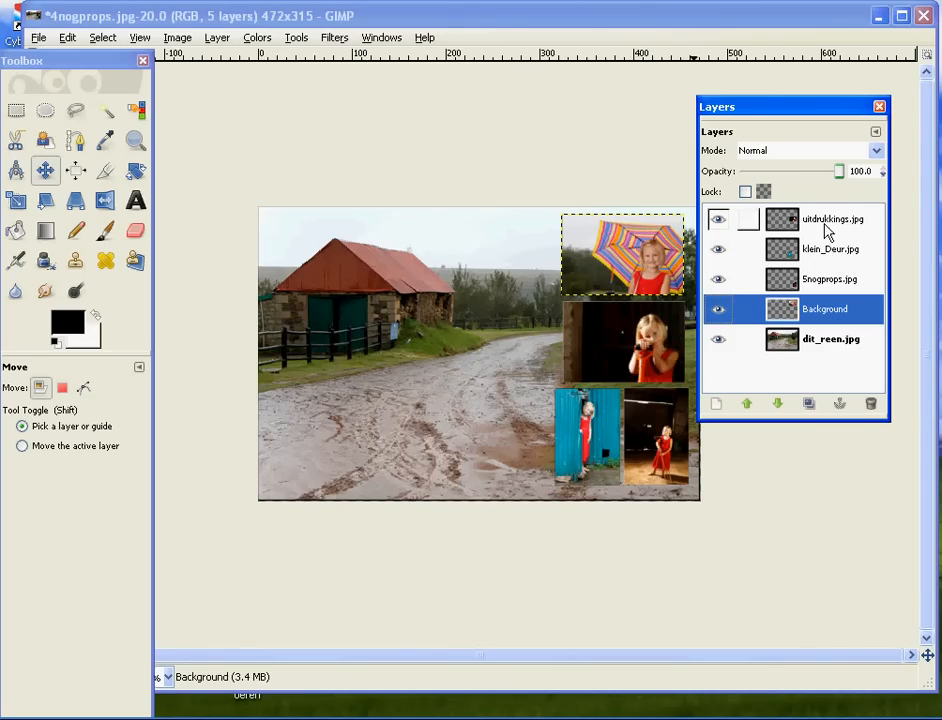
right_click(825, 308)
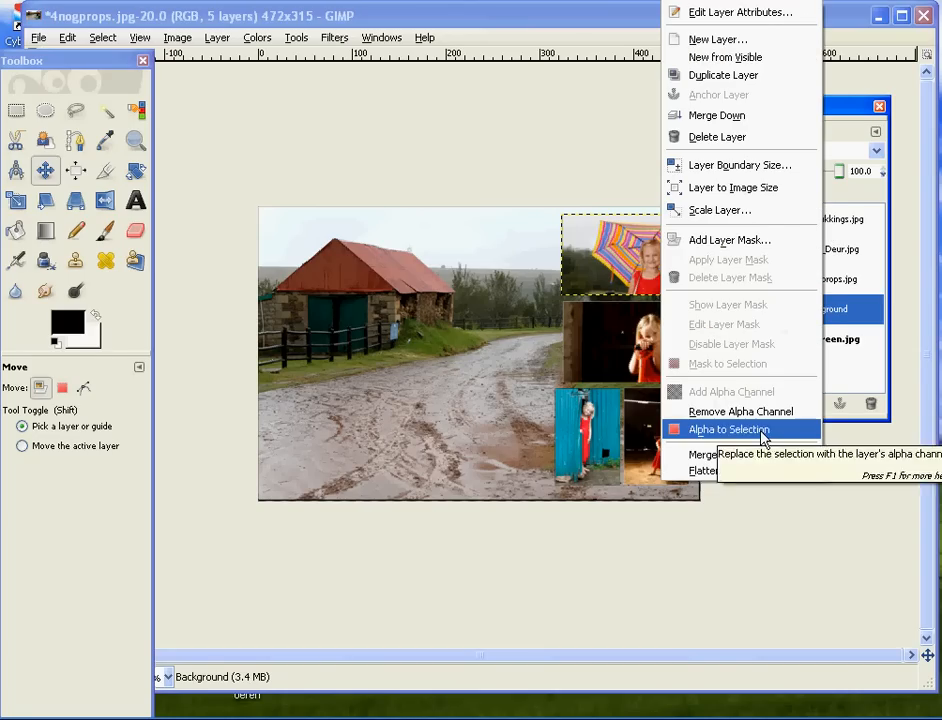
left_click(680, 432)
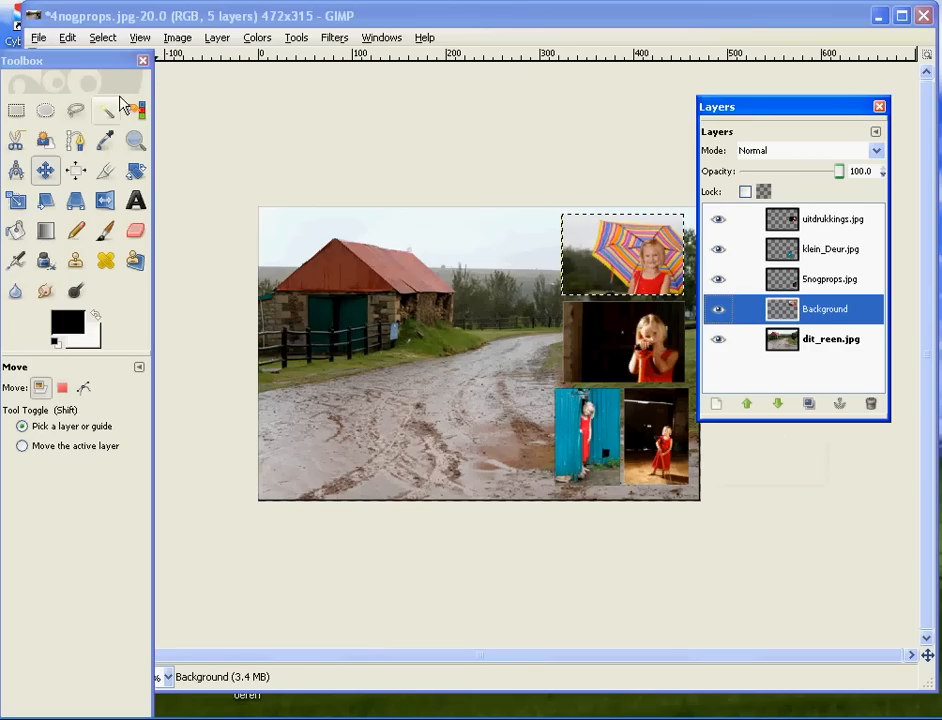
Try stroking the umbrella photo's selection with a 6 px solid black line.
left_click(68, 40)
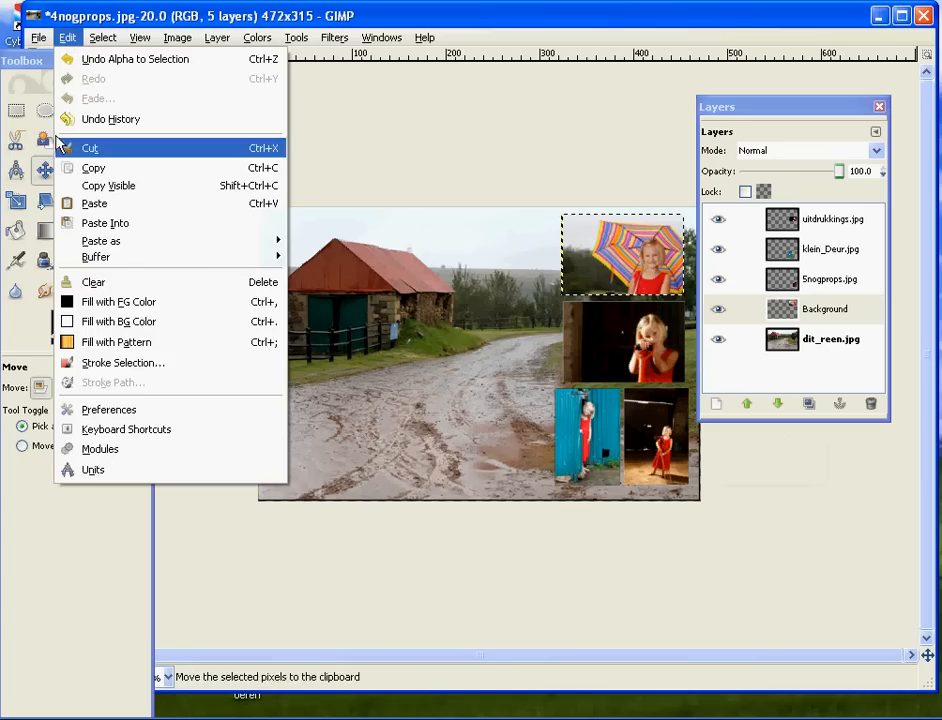
left_click(133, 366)
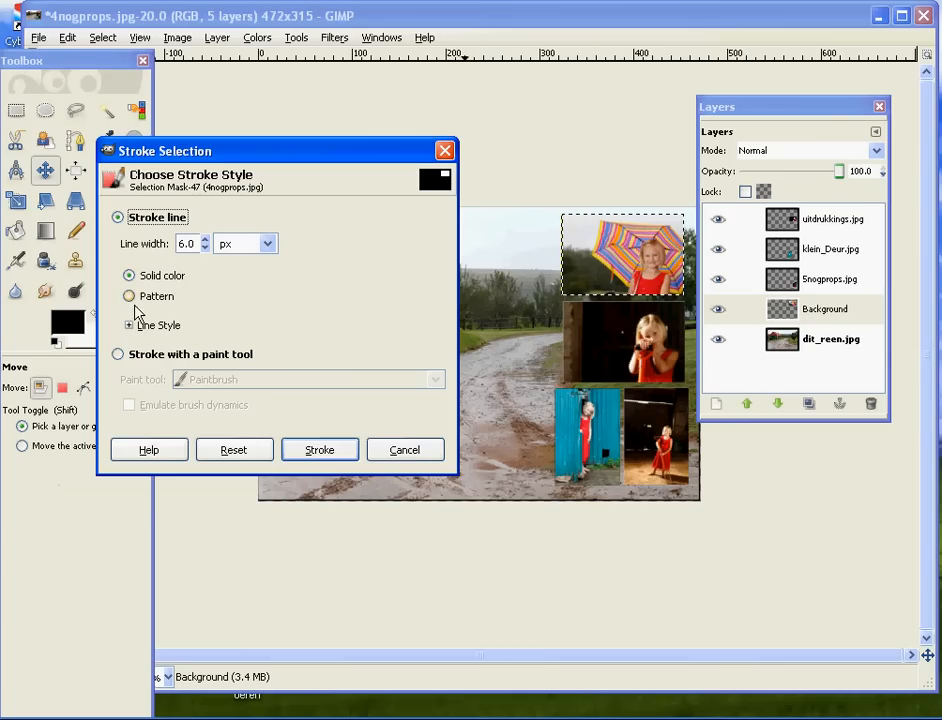
left_click(131, 326)
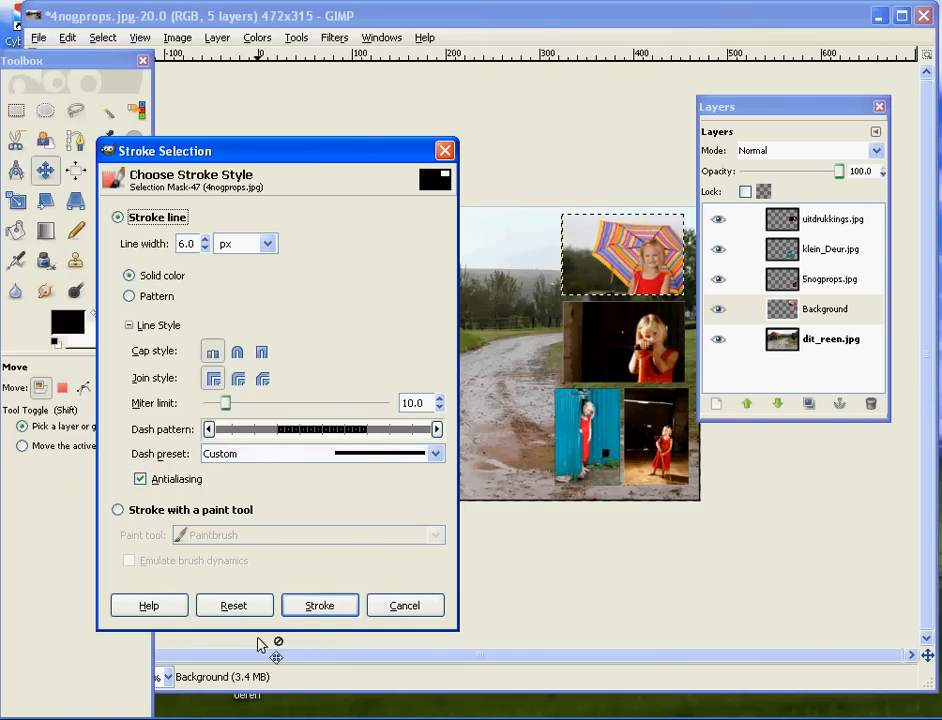
left_click(312, 608)
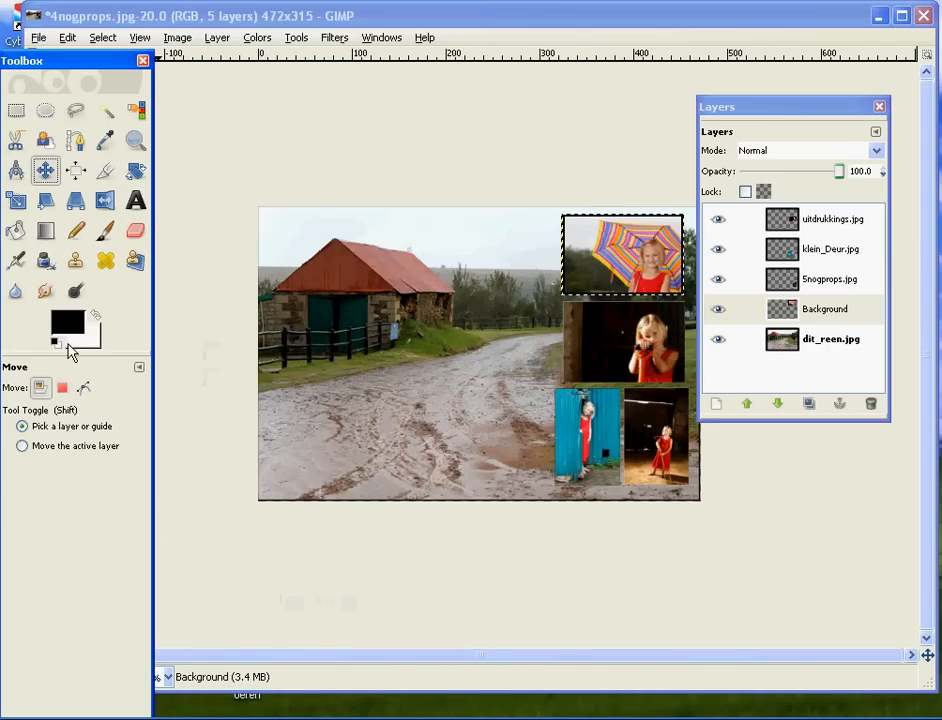
Swap the colors so white is the foreground, and stroke the umbrella photo's selection with a 6 px solid line.
left_click(97, 319)
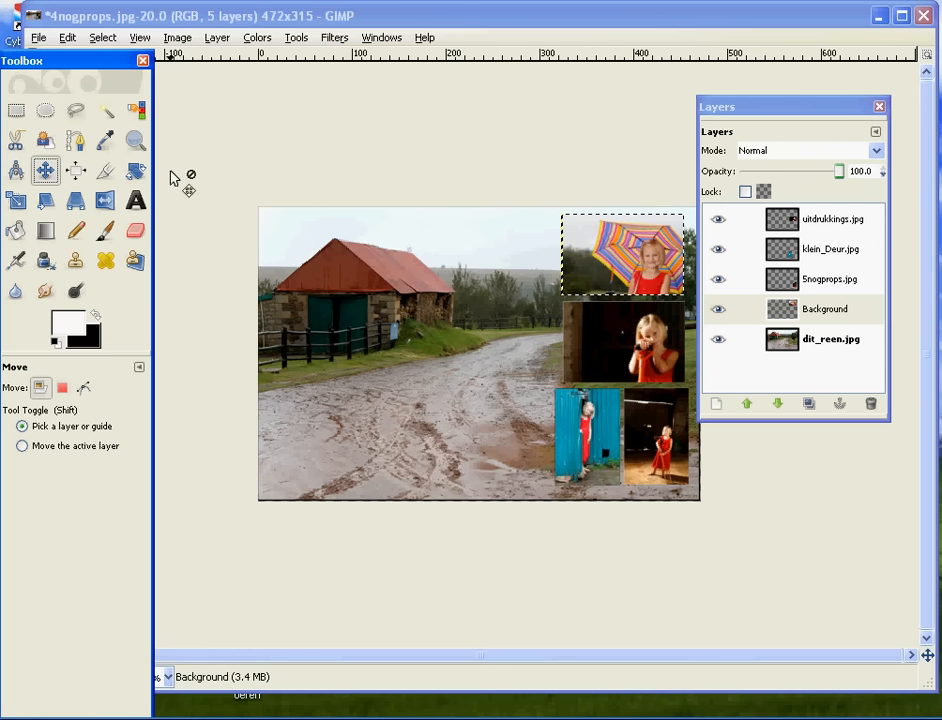
left_click(103, 37)
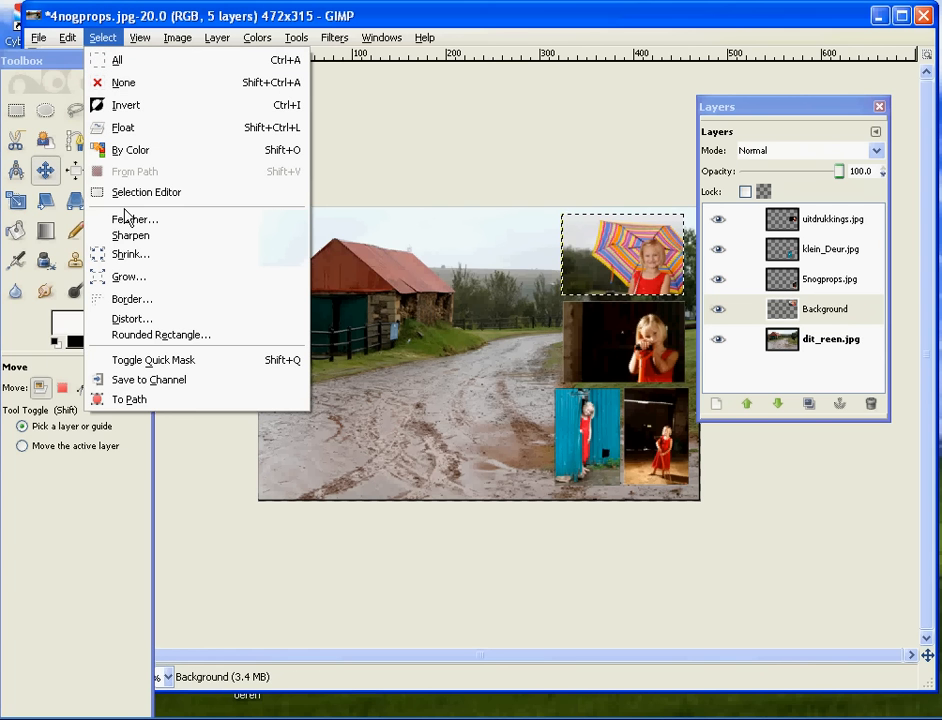
mouse_move(76, 43)
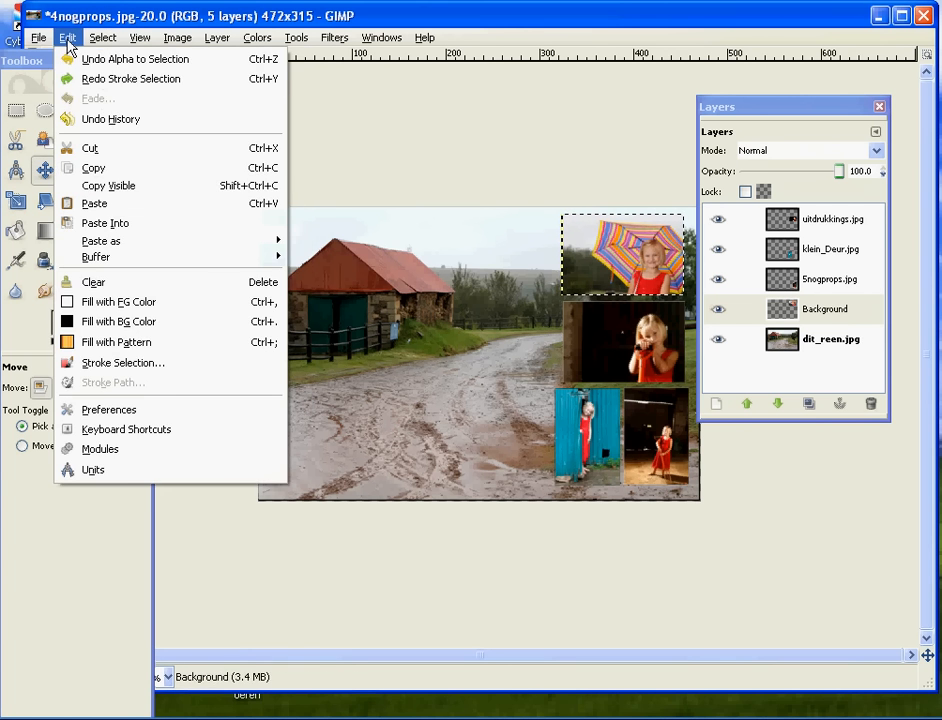
left_click(148, 362)
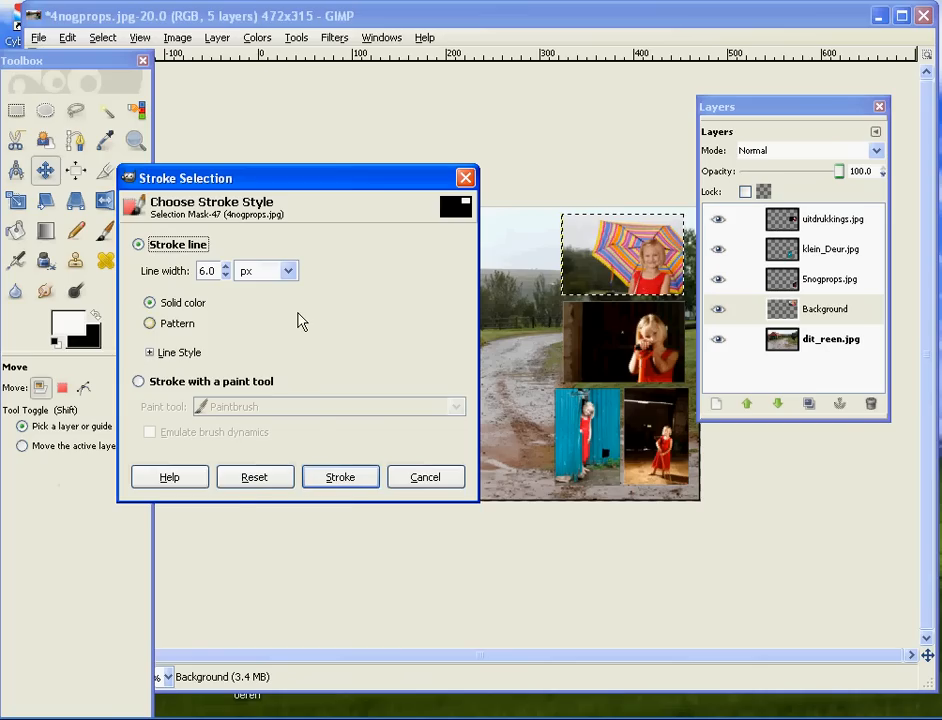
left_click(344, 480)
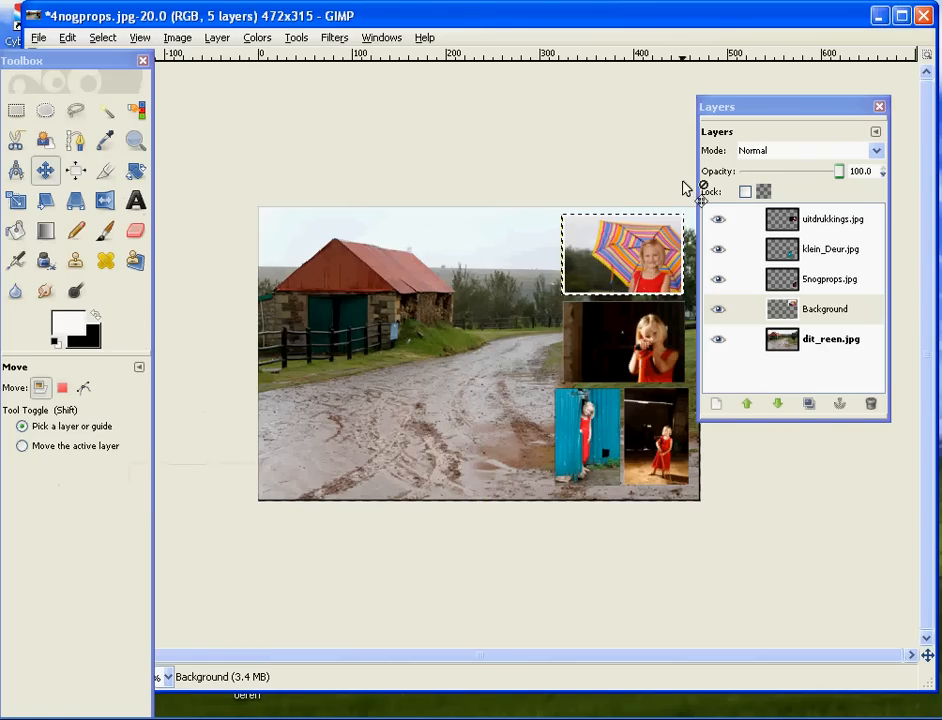
Turn the klein_Deur.jpg layer's alpha channel into a selection and stroke it with a white 6 px solid line.
left_click(783, 258)
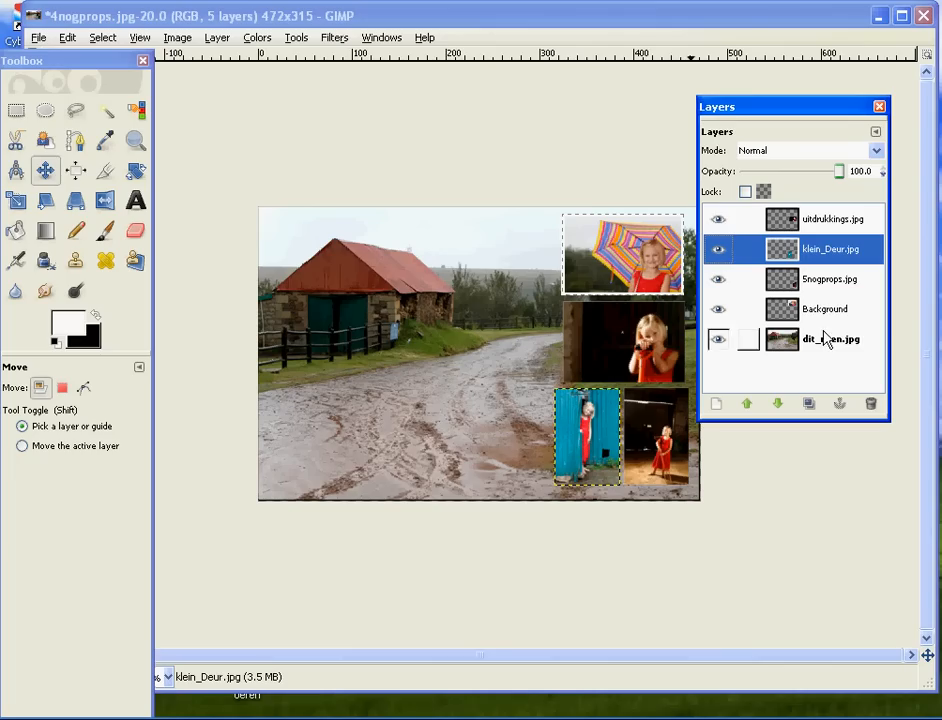
right_click(807, 260)
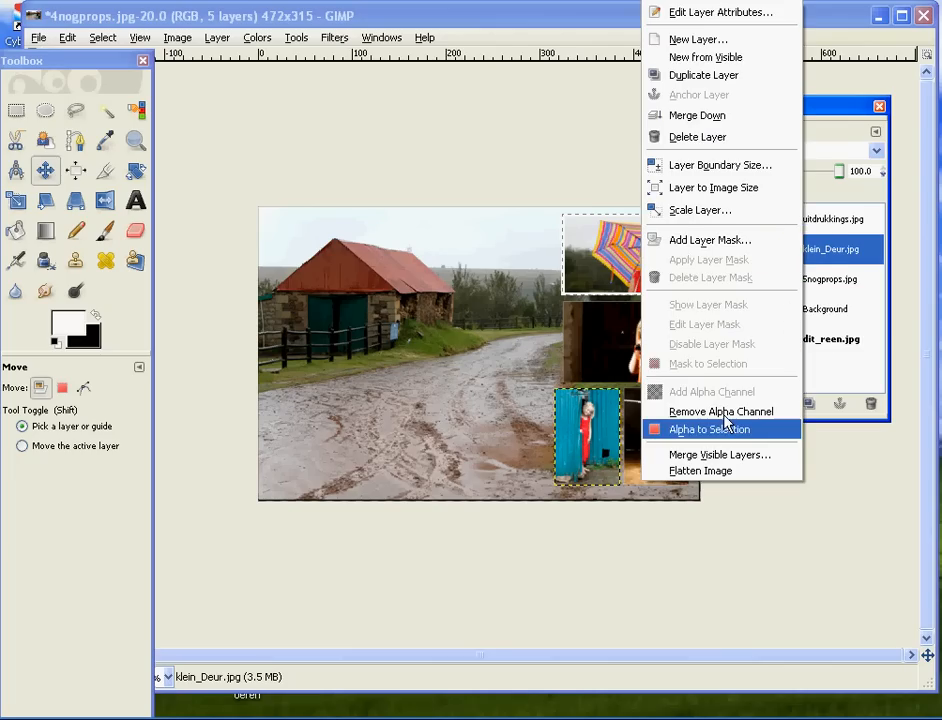
left_click(786, 427)
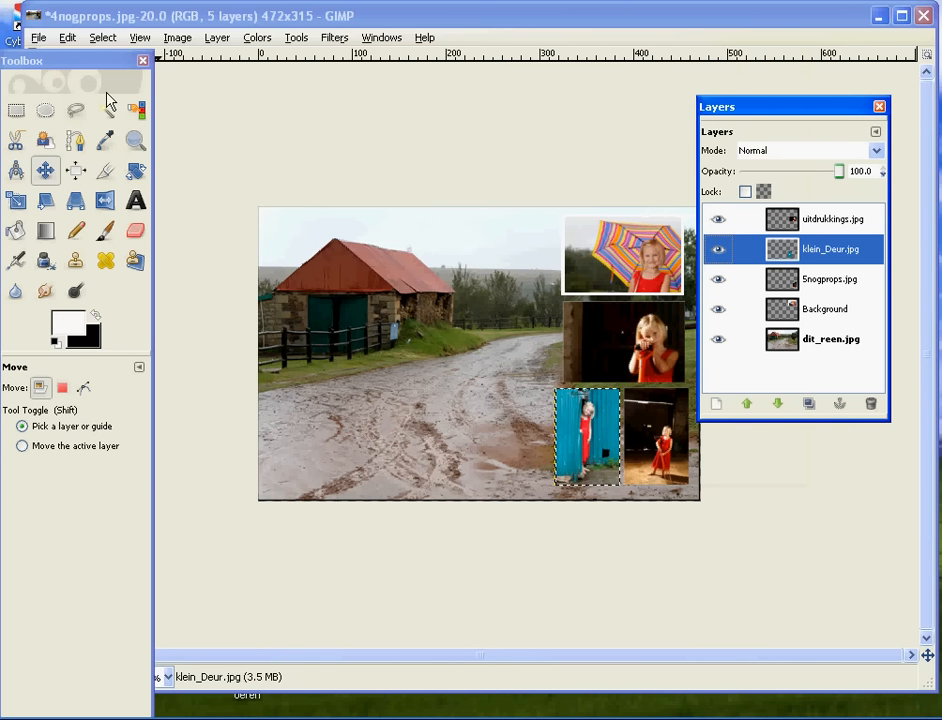
left_click(66, 39)
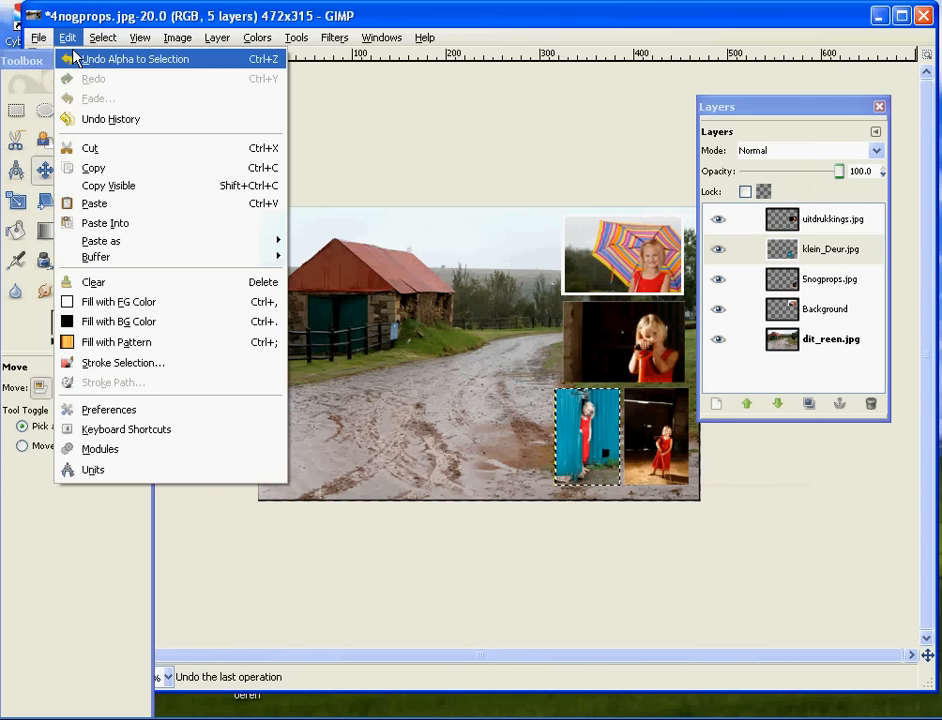
left_click(150, 363)
left_click(225, 342)
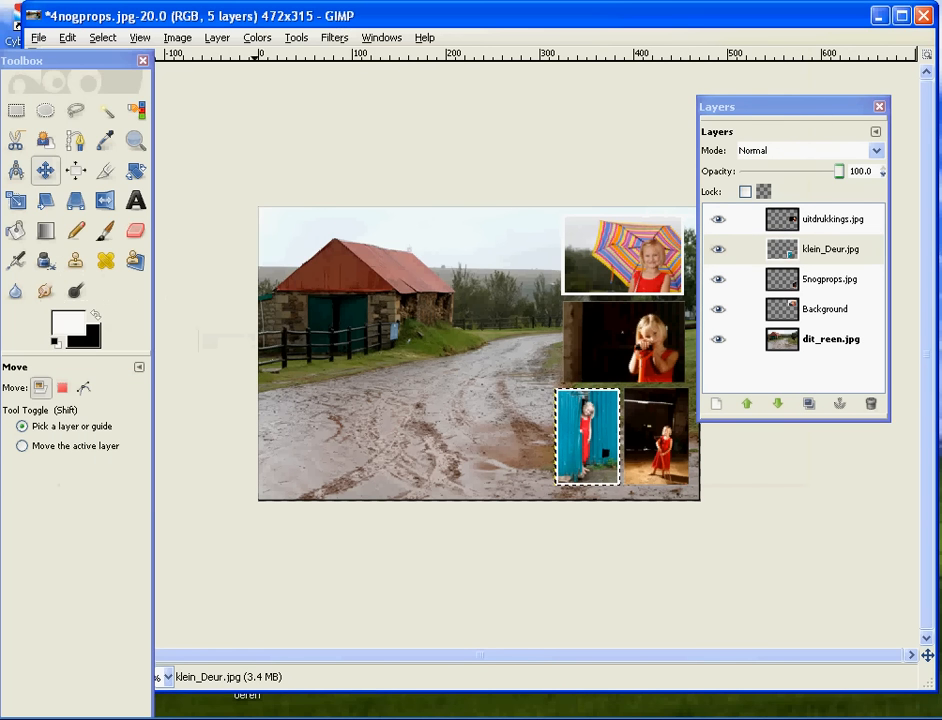
Select the 5nogprops.jpg layer's outline from its alpha channel and stroke it with a white 6 px solid line.
left_click(786, 283)
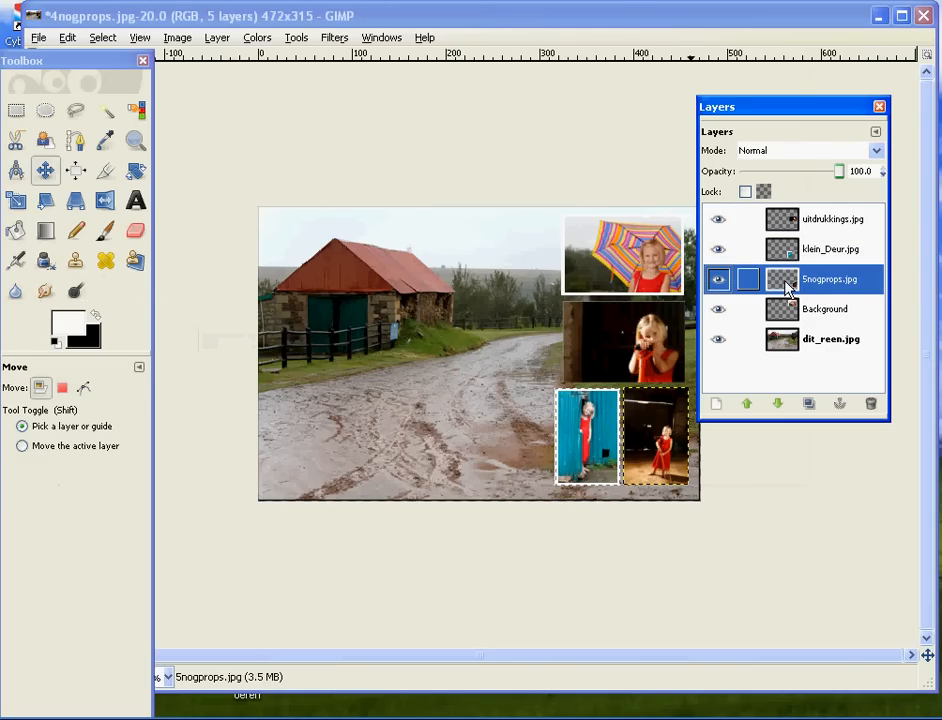
right_click(786, 287)
left_click(855, 429)
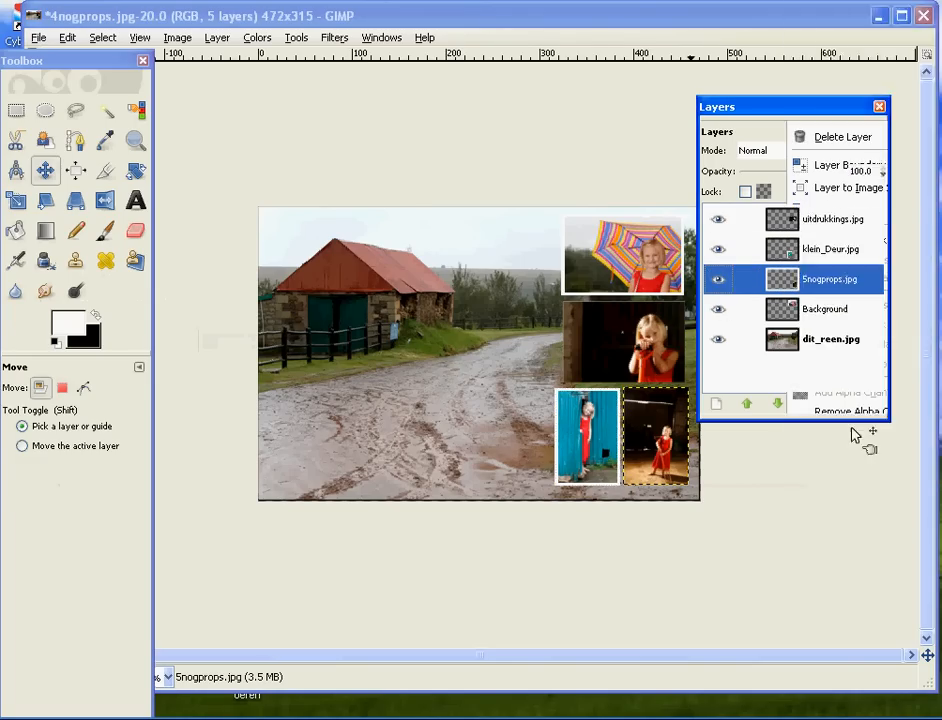
left_click(67, 37)
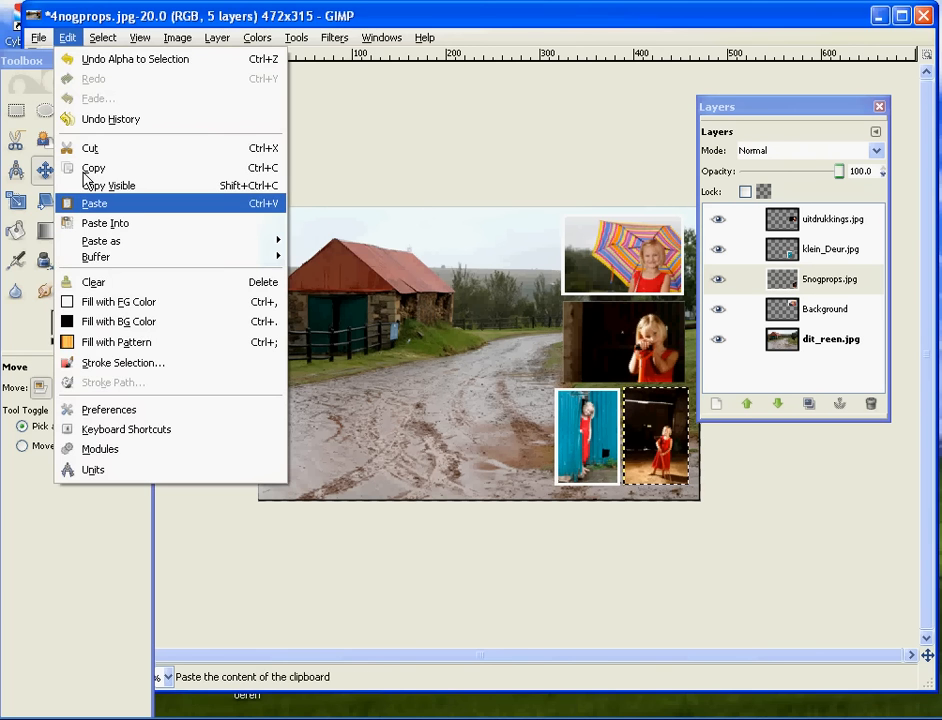
left_click(132, 361)
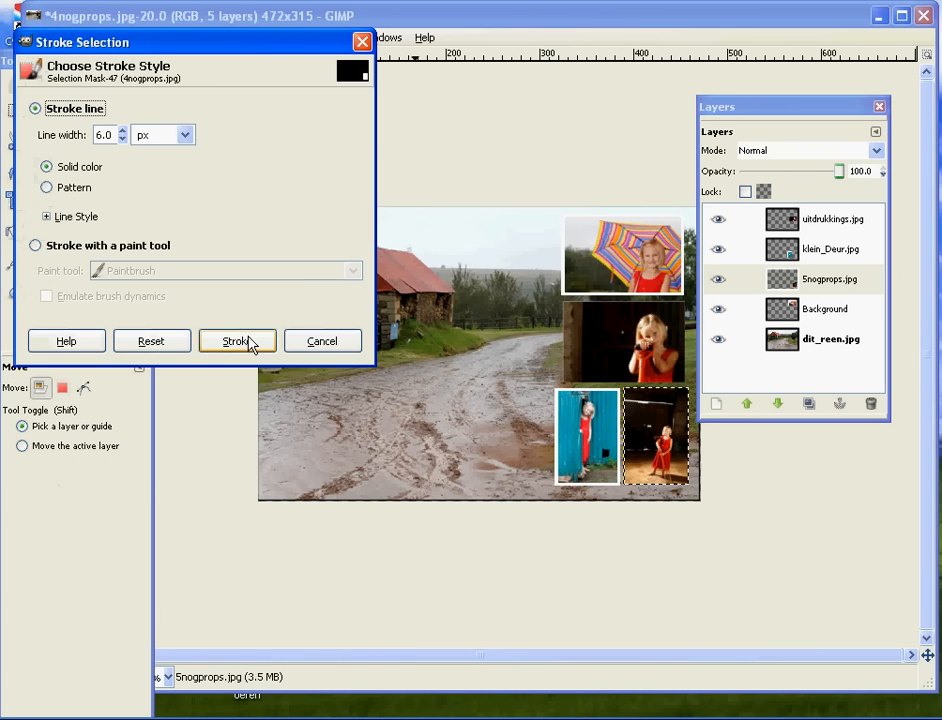
left_click(245, 342)
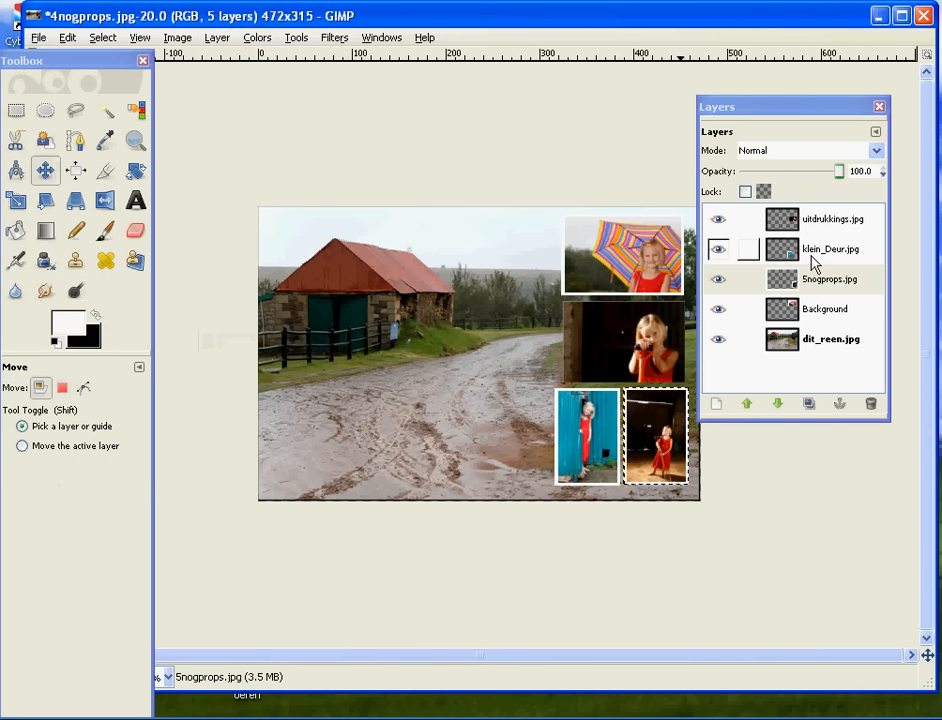
Convert the uitdrukkings.jpg layer's alpha channel to a selection and stroke it with a white 6 px solid line.
left_click(790, 218)
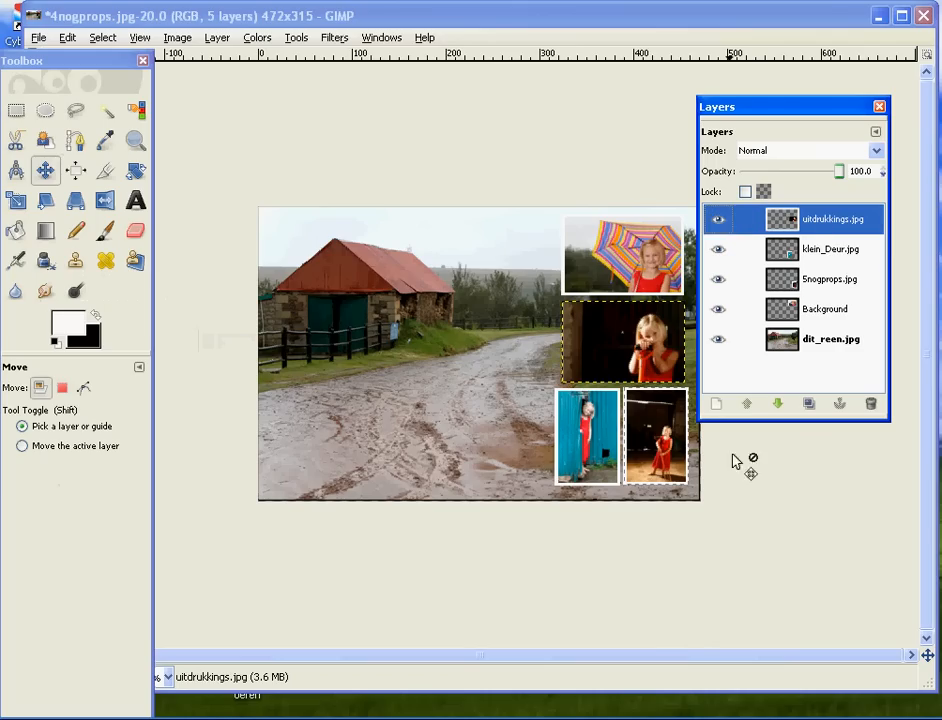
right_click(812, 222)
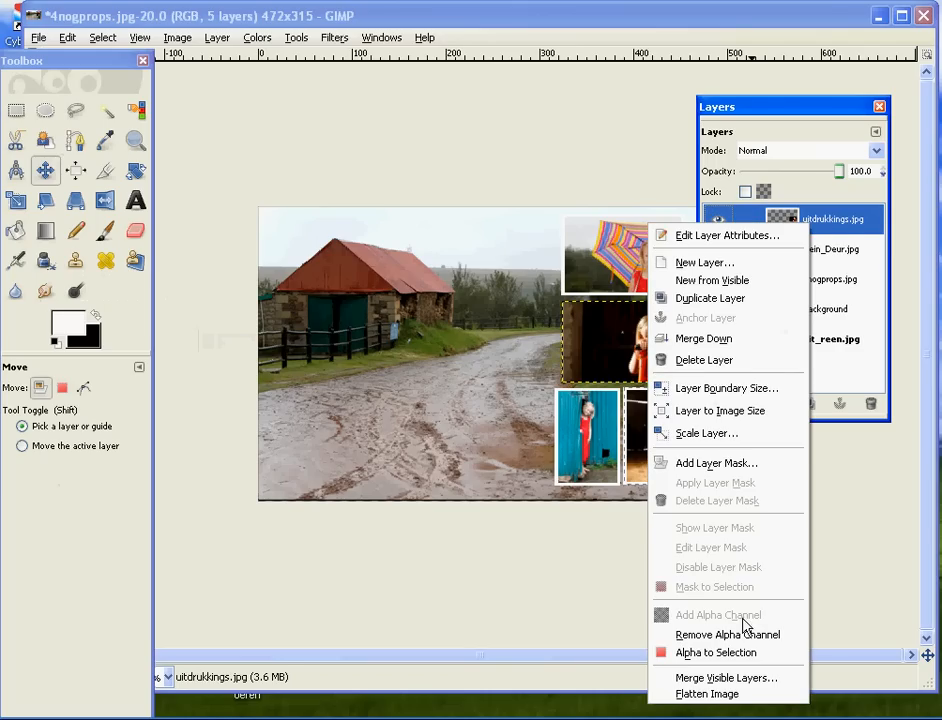
left_click(750, 653)
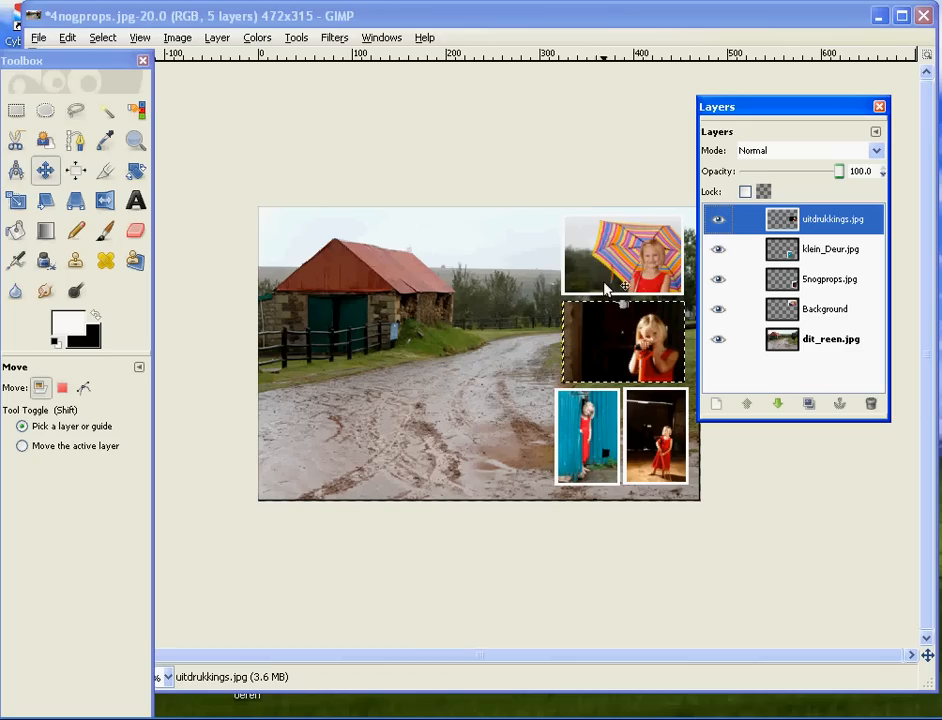
left_click(67, 38)
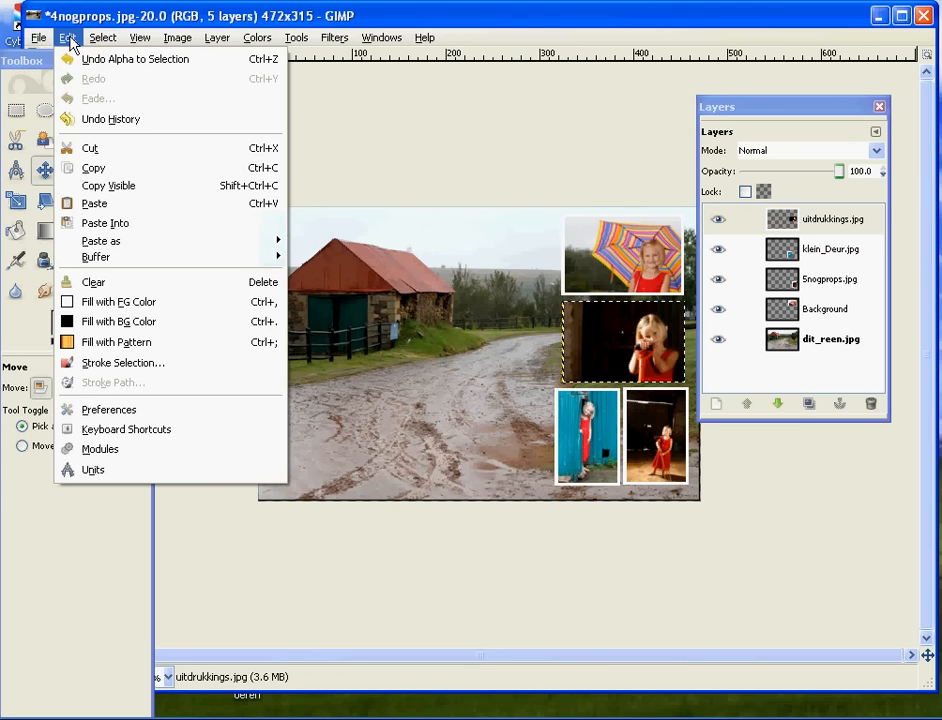
left_click(155, 363)
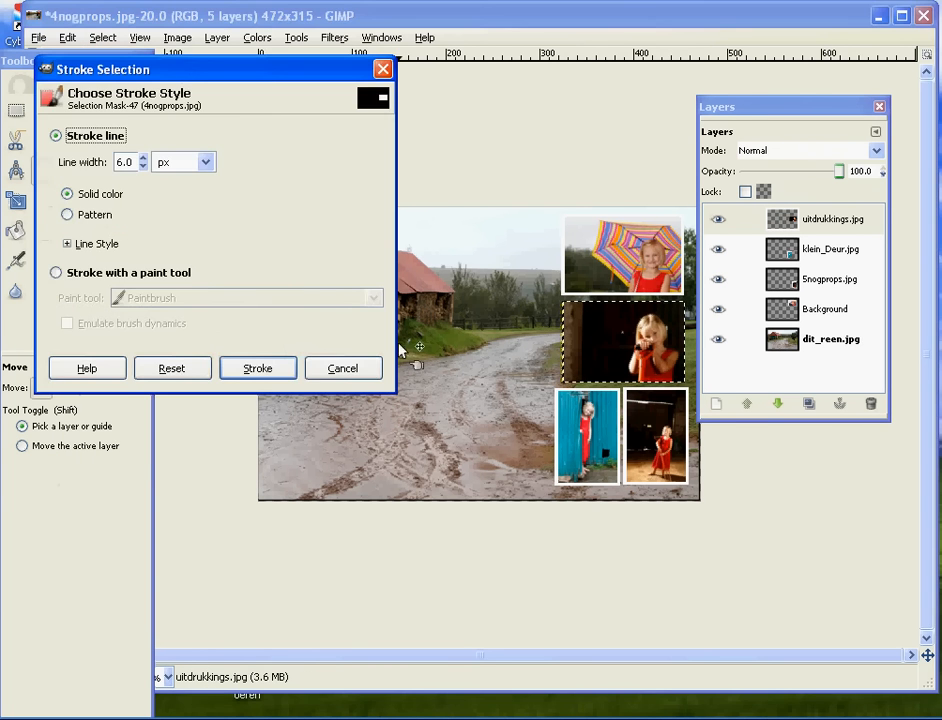
left_click(262, 371)
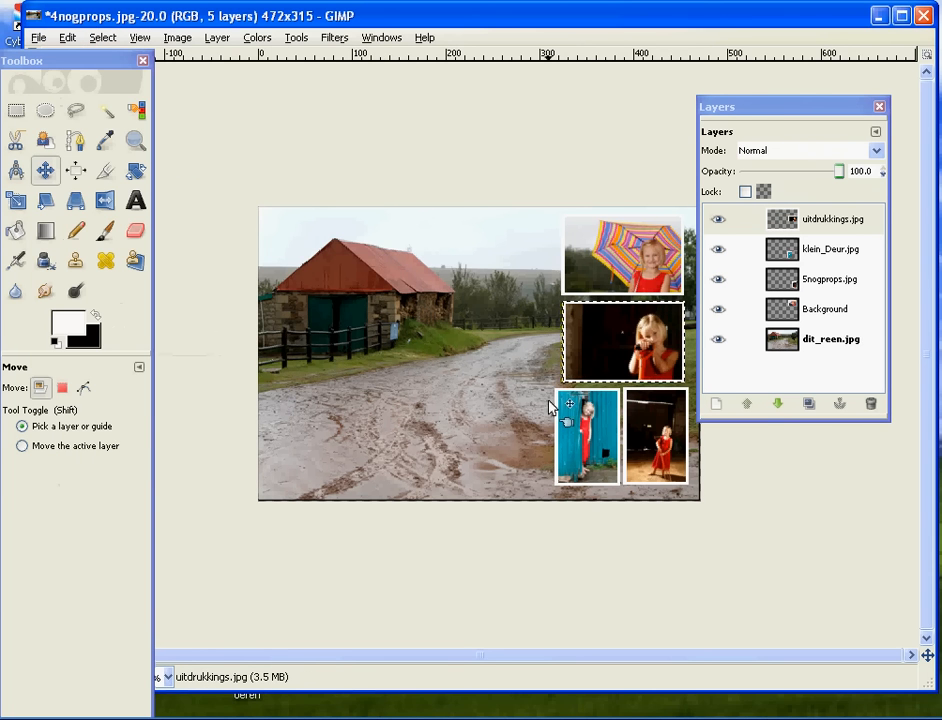